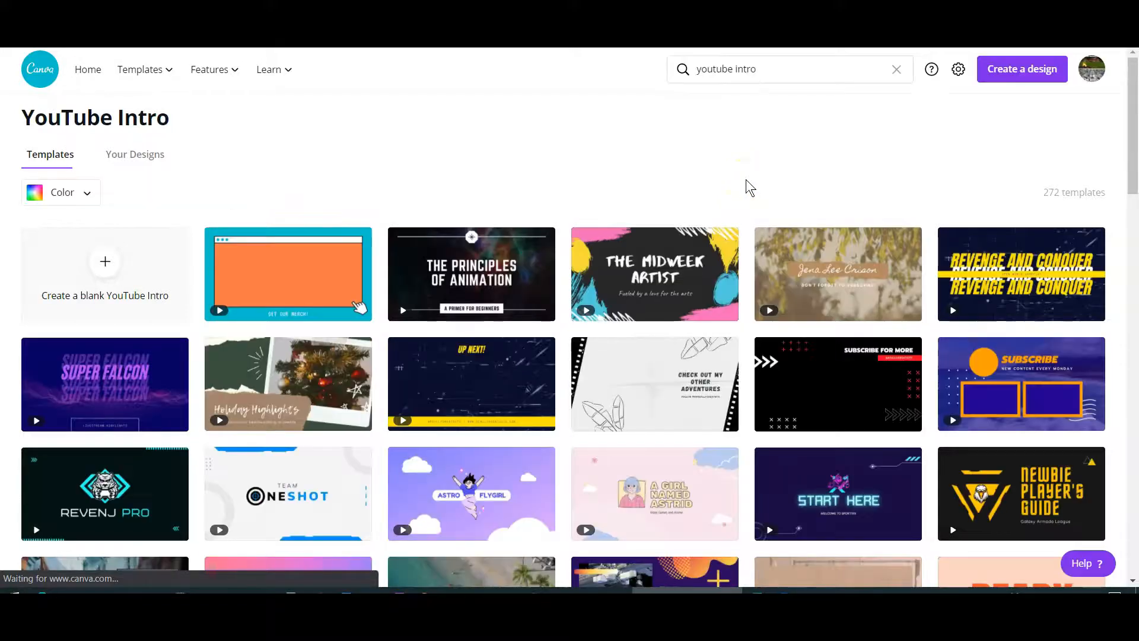
Create a blank YouTube Intro design and search the video library for "sydney city port"
{"action": "left_click", "coordinate": [103, 263]}
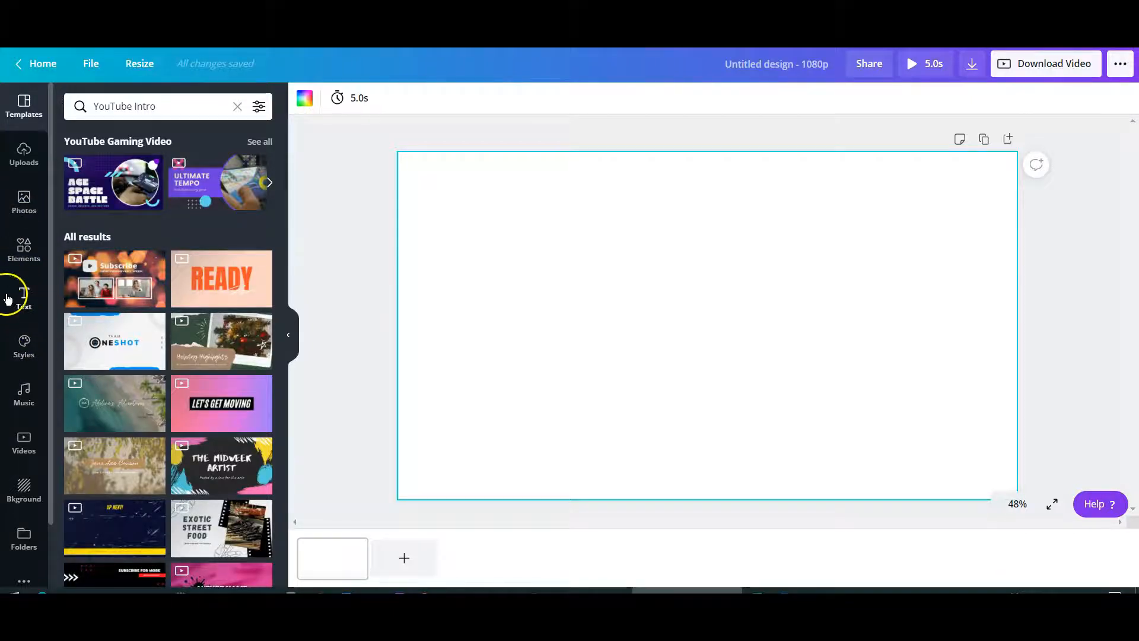
{"action": "left_click", "coordinate": [22, 431]}
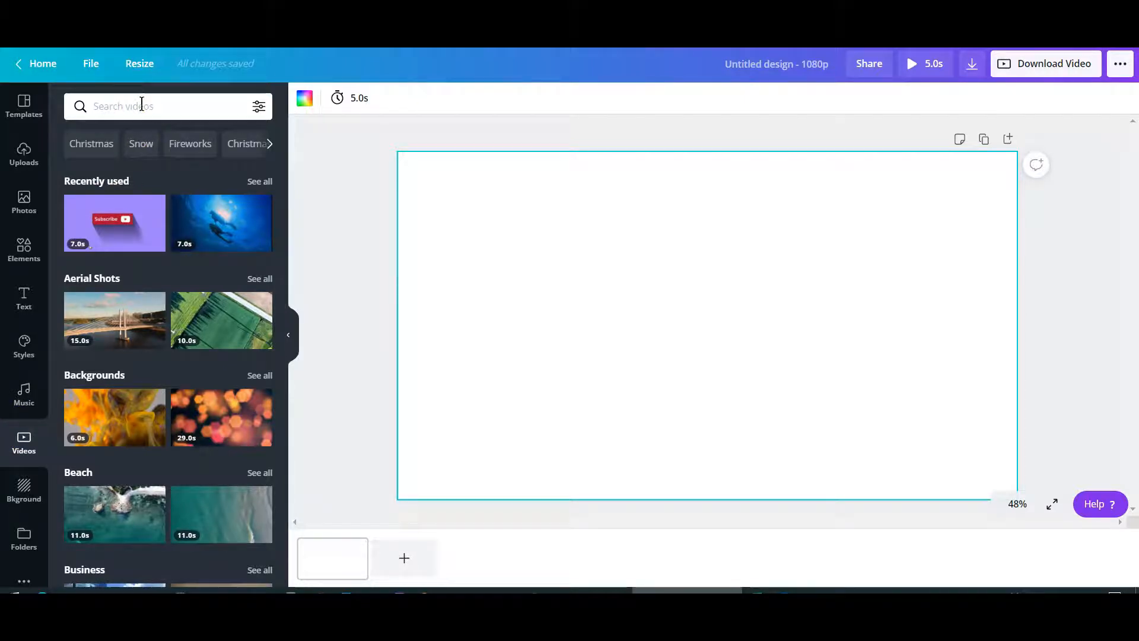
{"action": "type", "text": "sydney city port"}
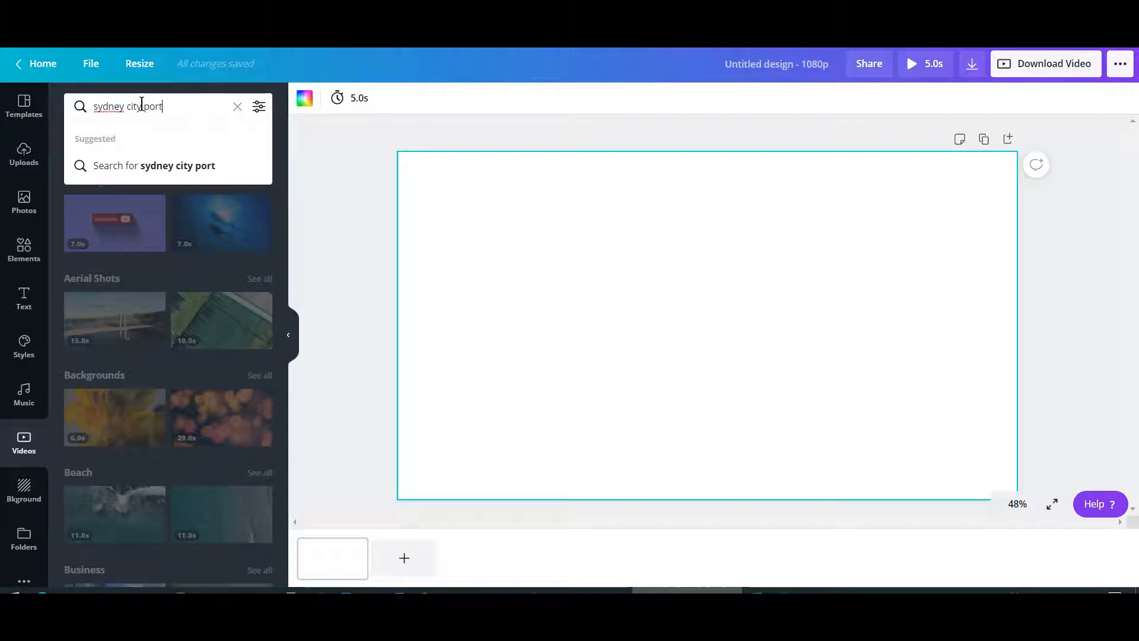
{"action": "key", "text": "Return"}
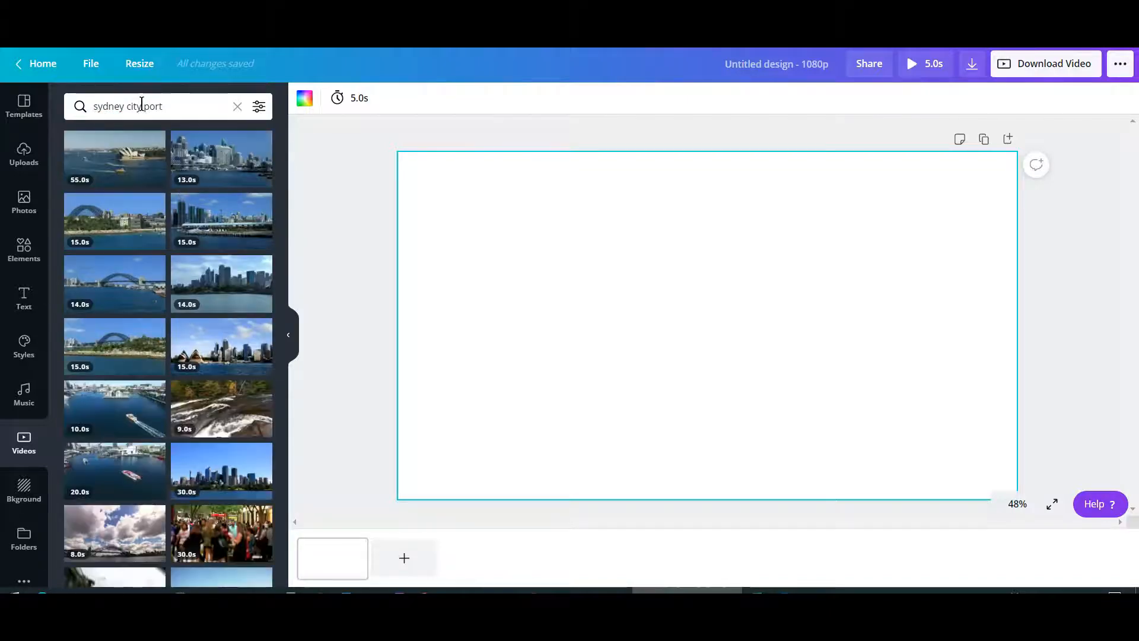
{"action": "left_click", "coordinate": [107, 156]}
{"action": "left_click", "coordinate": [558, 255]}
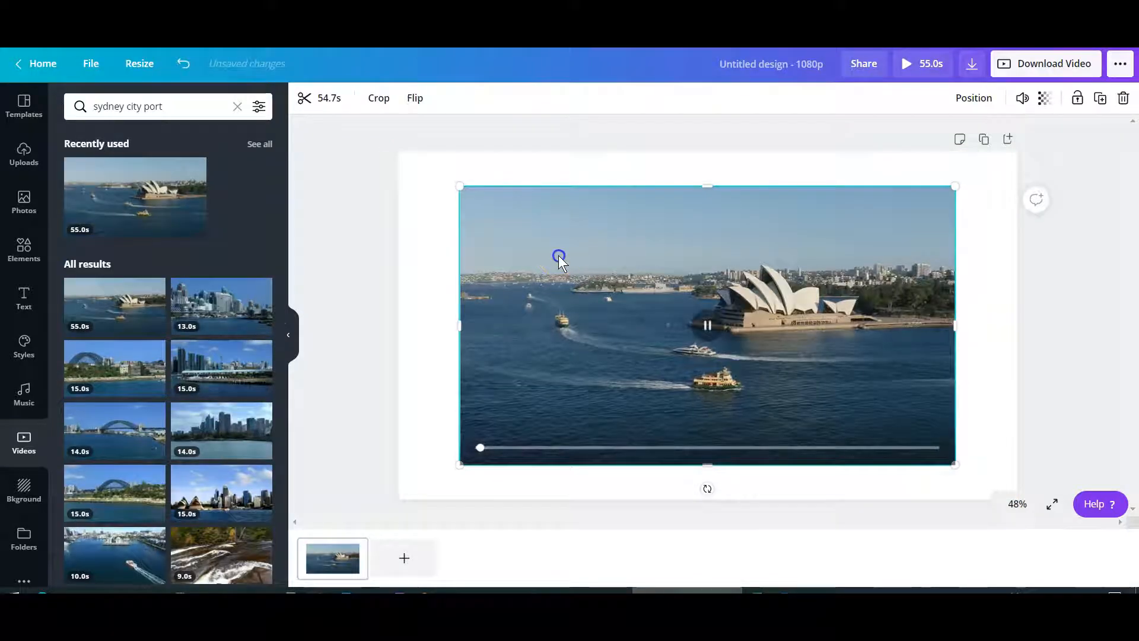
{"action": "left_click_drag", "start_coordinate": [557, 255], "coordinate": [102, 190]}
{"action": "left_click", "coordinate": [455, 204]}
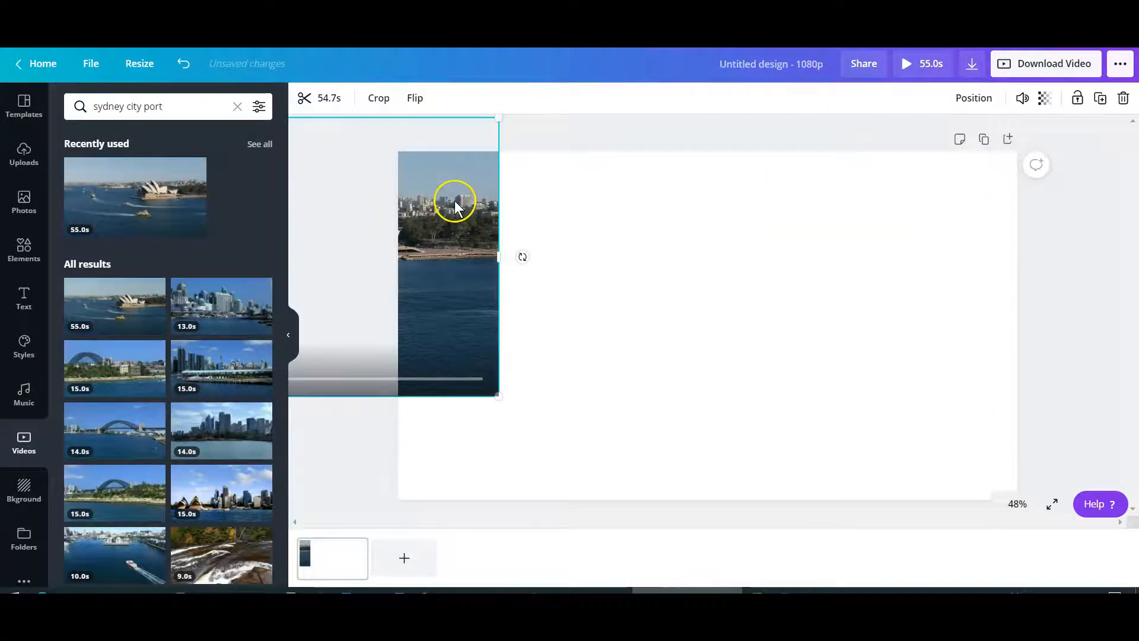
{"action": "key", "text": "Delete"}
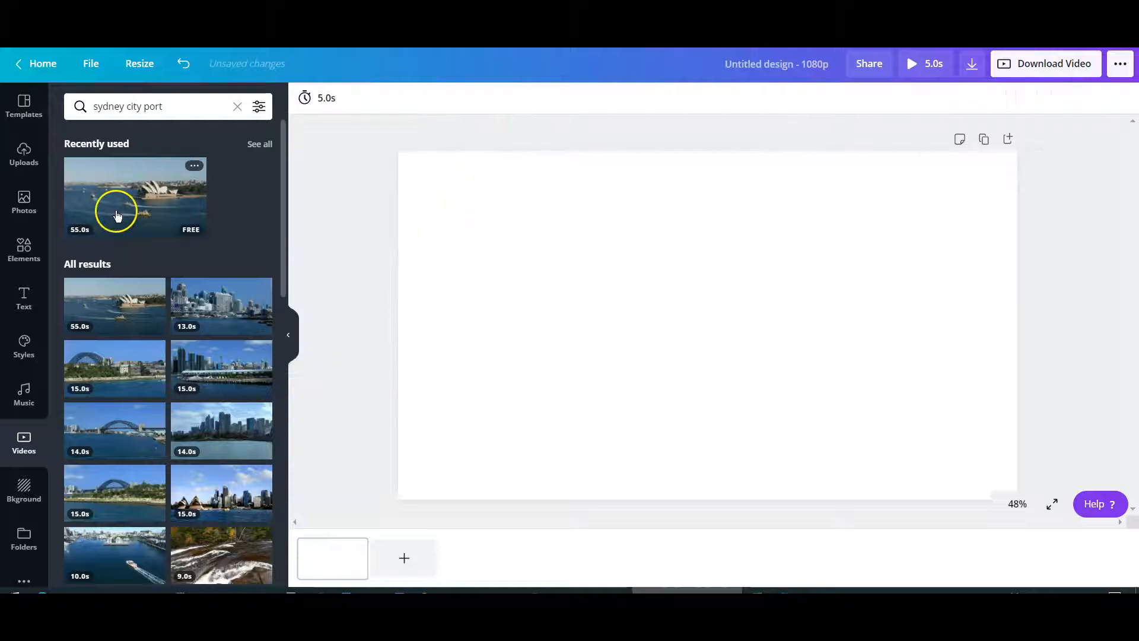
Fill the whole page with the 55-second Sydney Opera House harbour clip as its background
{"action": "left_click_drag", "start_coordinate": [117, 205], "coordinate": [403, 239]}
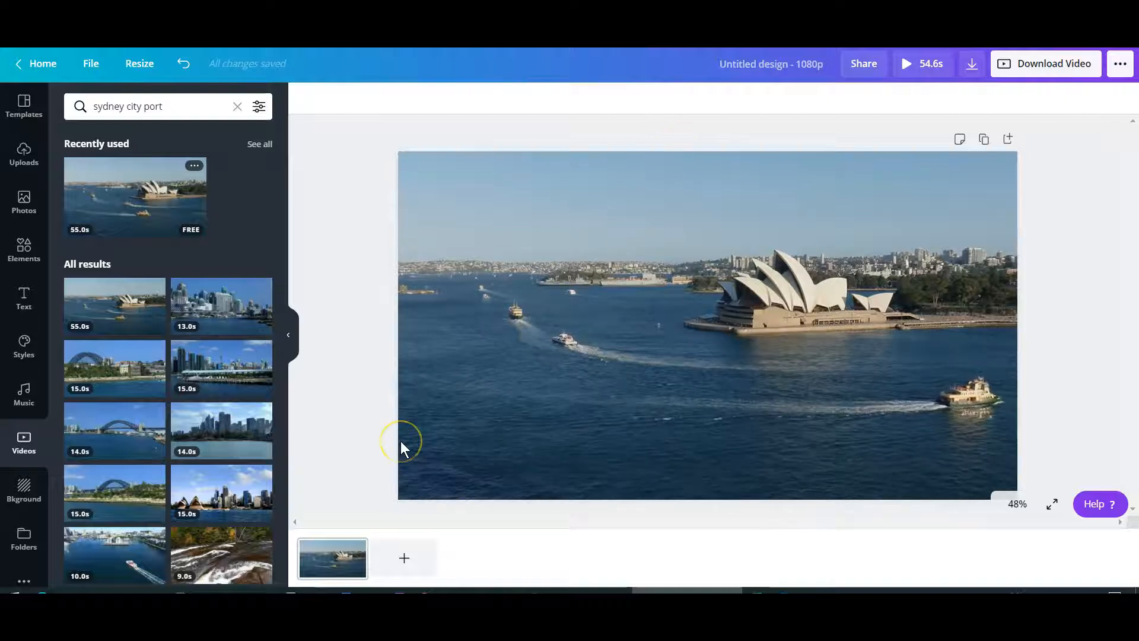
Add a square picture frame to the page, rotate it diagonally and enlarge it past the page's left and upper edges
{"action": "left_click", "coordinate": [25, 250]}
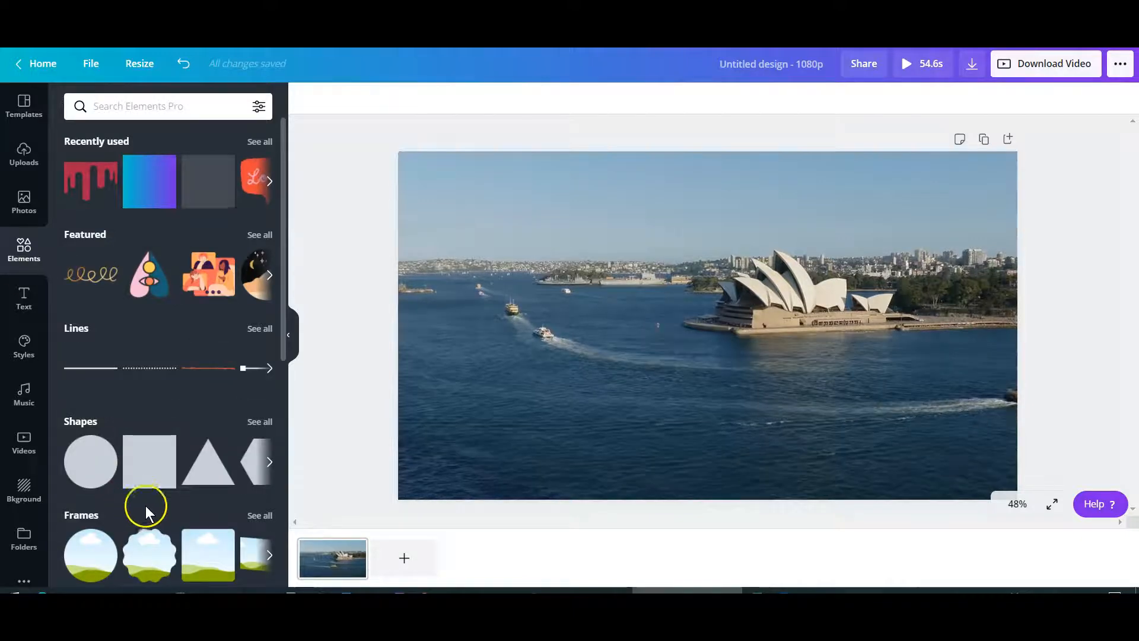
{"action": "left_click_drag", "start_coordinate": [205, 559], "coordinate": [472, 304]}
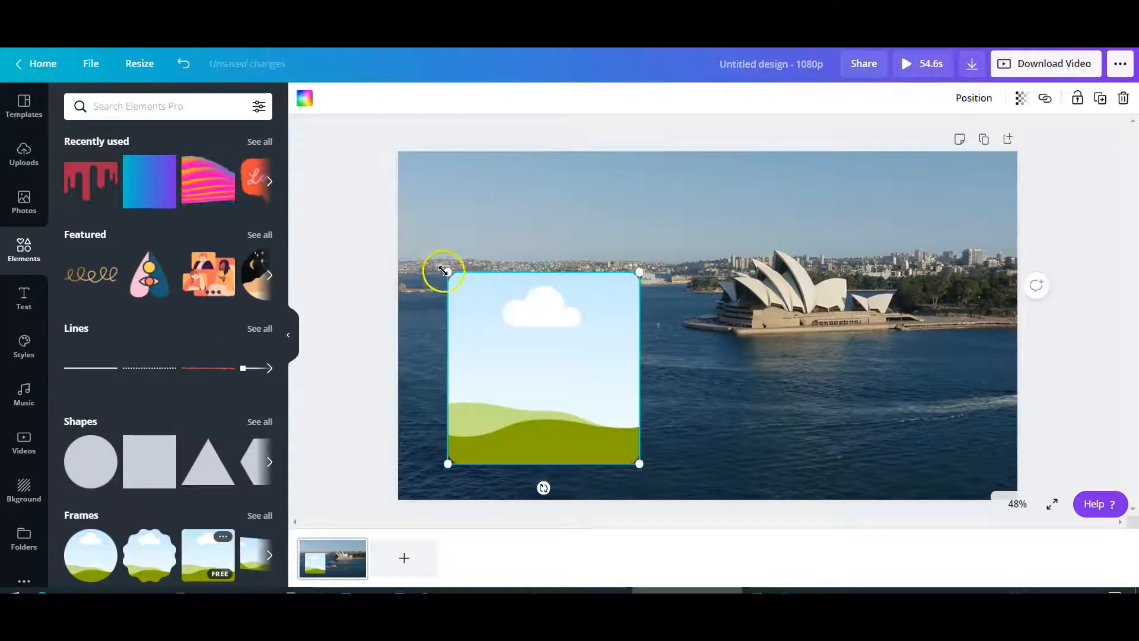
{"action": "left_click_drag", "start_coordinate": [543, 488], "coordinate": [465, 448]}
{"action": "left_click_drag", "start_coordinate": [406, 374], "coordinate": [301, 376]}
{"action": "left_click_drag", "start_coordinate": [481, 168], "coordinate": [427, 52]}
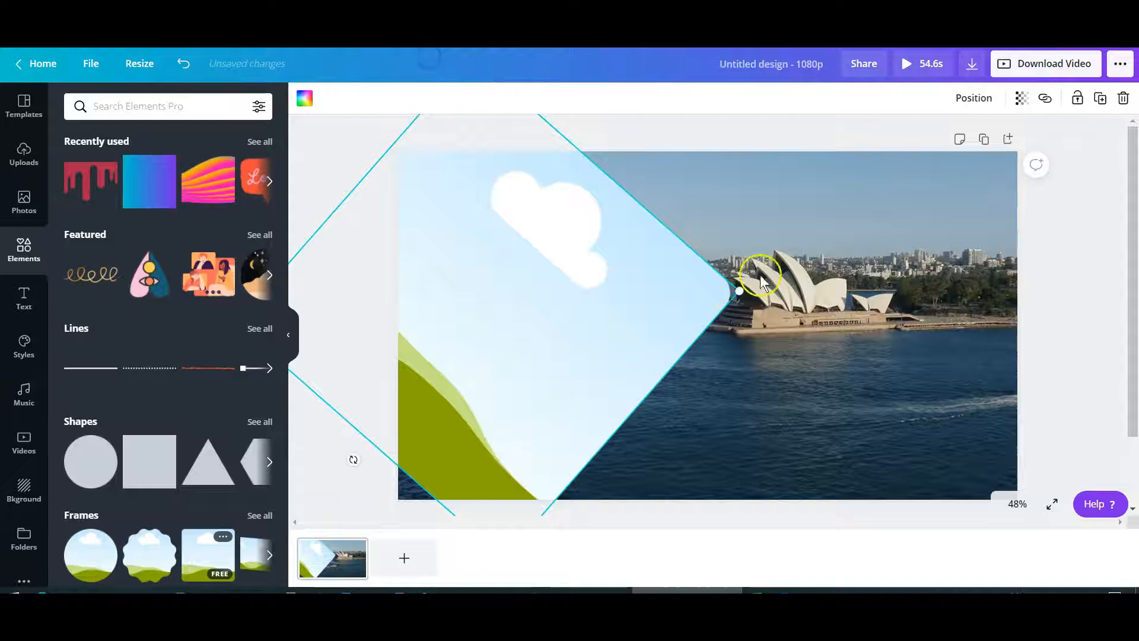
Adjust the frame's size, angle and position so it covers the page's left part with a diagonal edge running between the upper and lower page borders
{"action": "left_click_drag", "start_coordinate": [674, 252], "coordinate": [635, 189]}
{"action": "left_click_drag", "start_coordinate": [457, 455], "coordinate": [481, 564]}
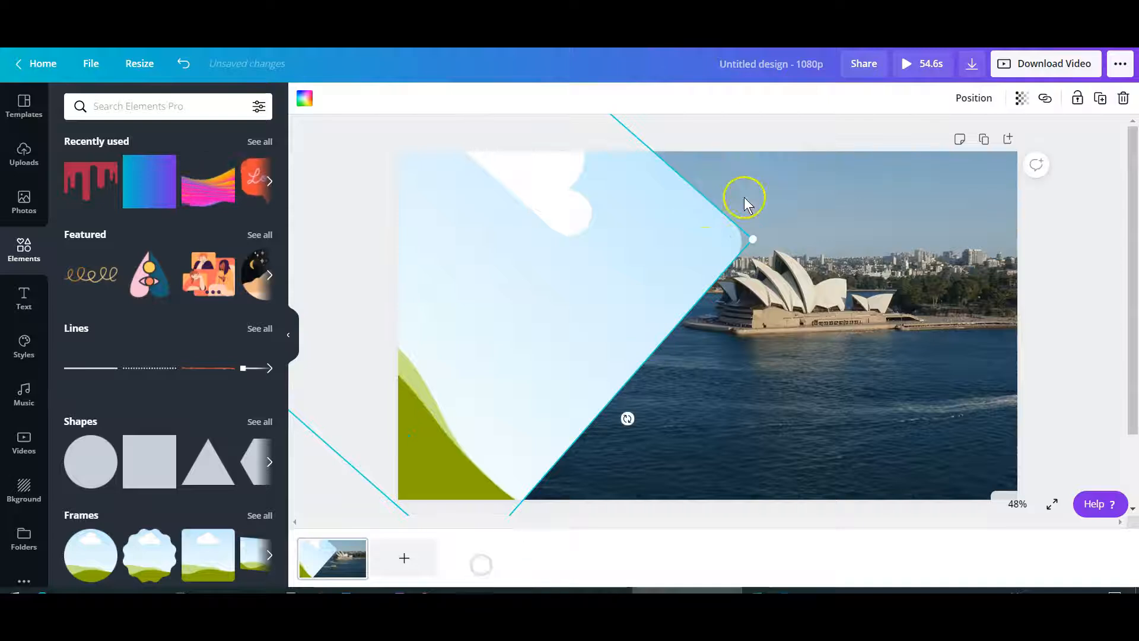
{"action": "left_click_drag", "start_coordinate": [574, 283], "coordinate": [570, 226]}
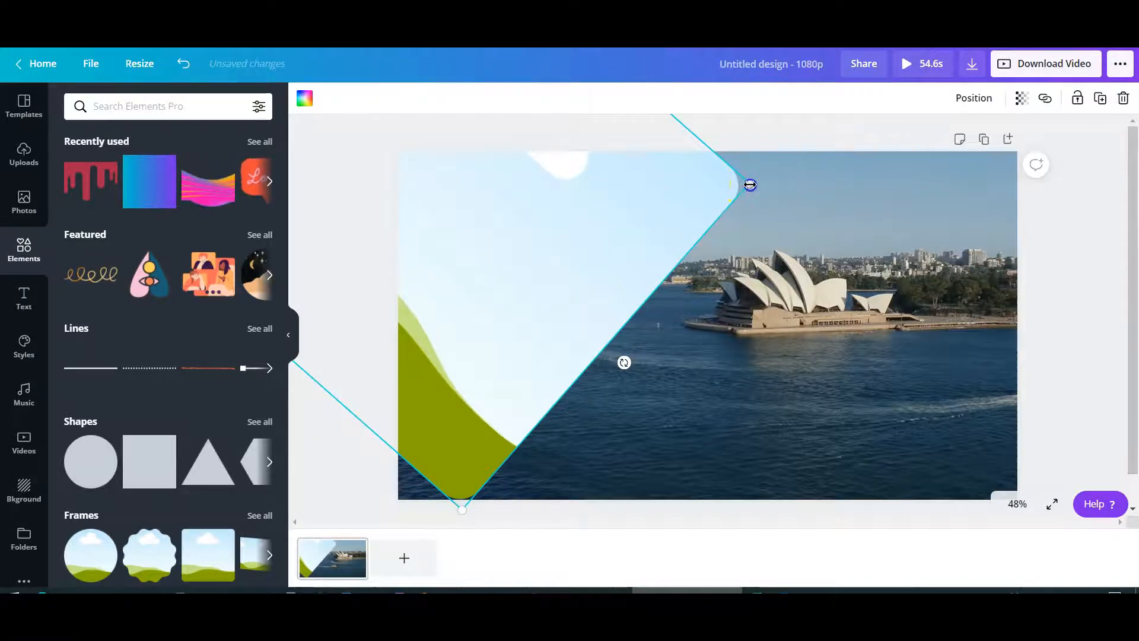
{"action": "left_click_drag", "start_coordinate": [748, 184], "coordinate": [788, 183]}
{"action": "left_click_drag", "start_coordinate": [624, 237], "coordinate": [588, 214]}
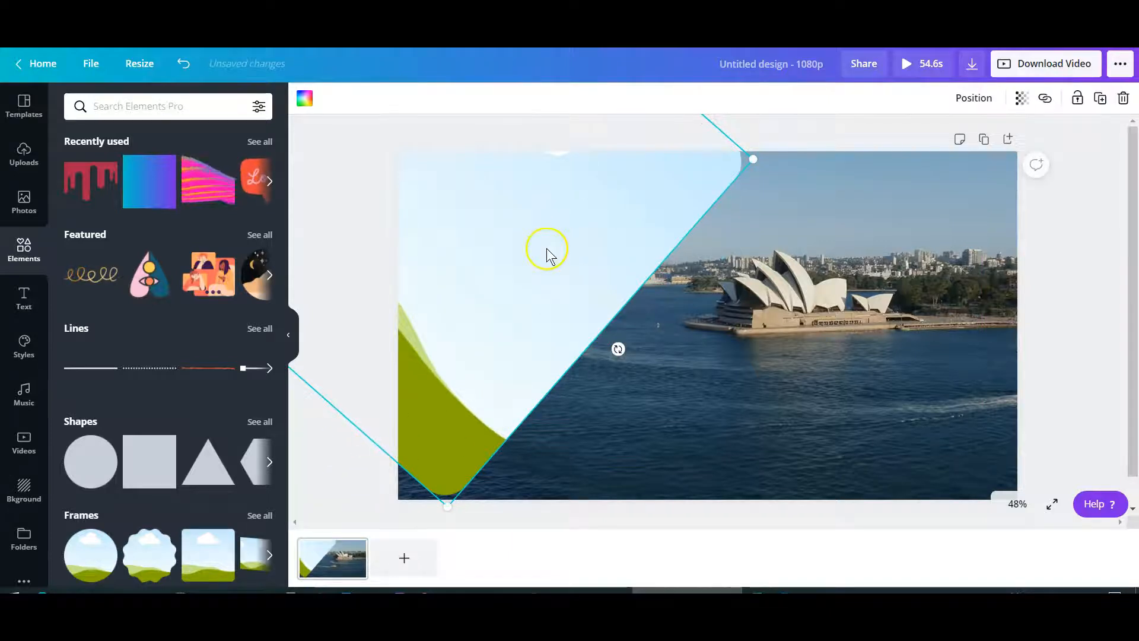
{"action": "left_click_drag", "start_coordinate": [755, 158], "coordinate": [830, 129]}
{"action": "left_click_drag", "start_coordinate": [582, 296], "coordinate": [621, 248]}
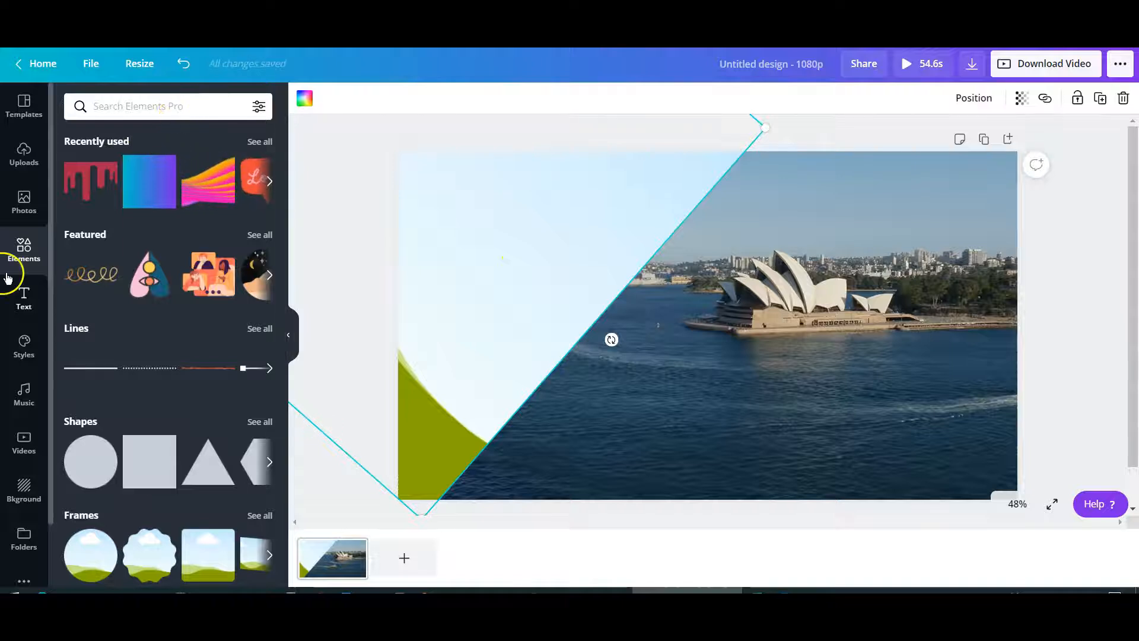
Search the video library for "diving" and place the 7-second scuba divers clip in the diagonal frame
{"action": "left_click", "coordinate": [24, 446]}
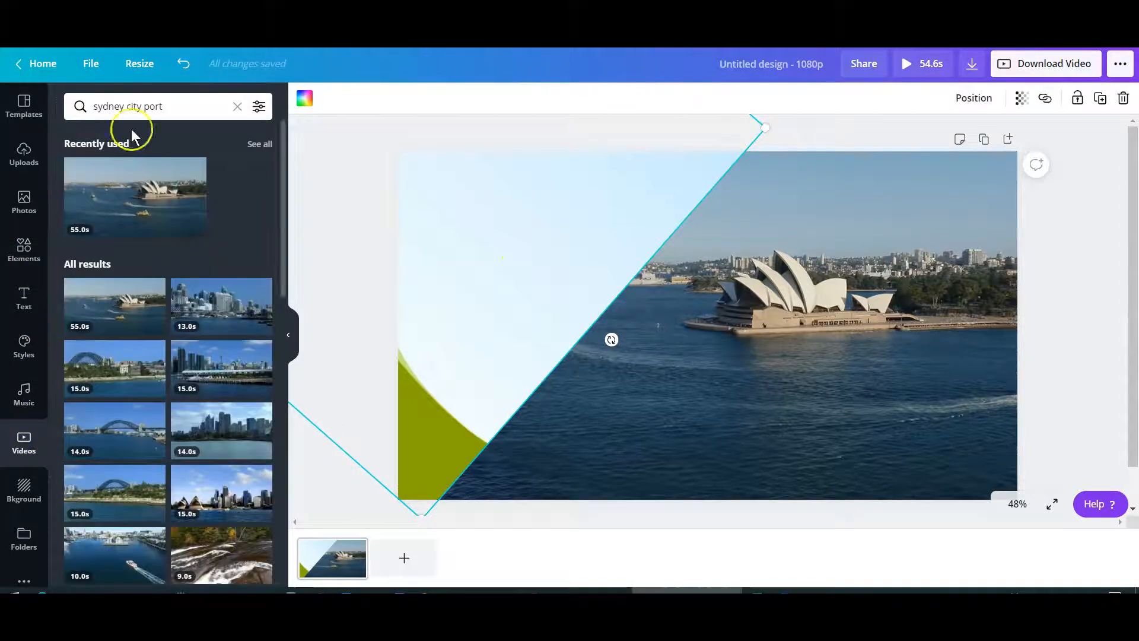
{"action": "double_click", "coordinate": [152, 106]}
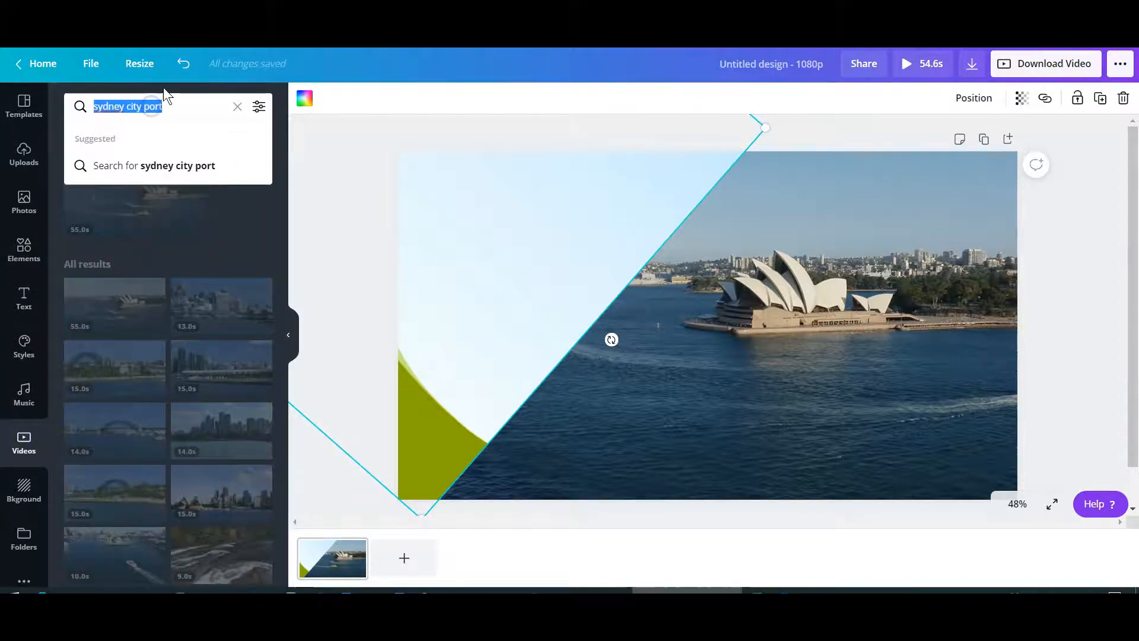
{"action": "type", "text": "diving"}
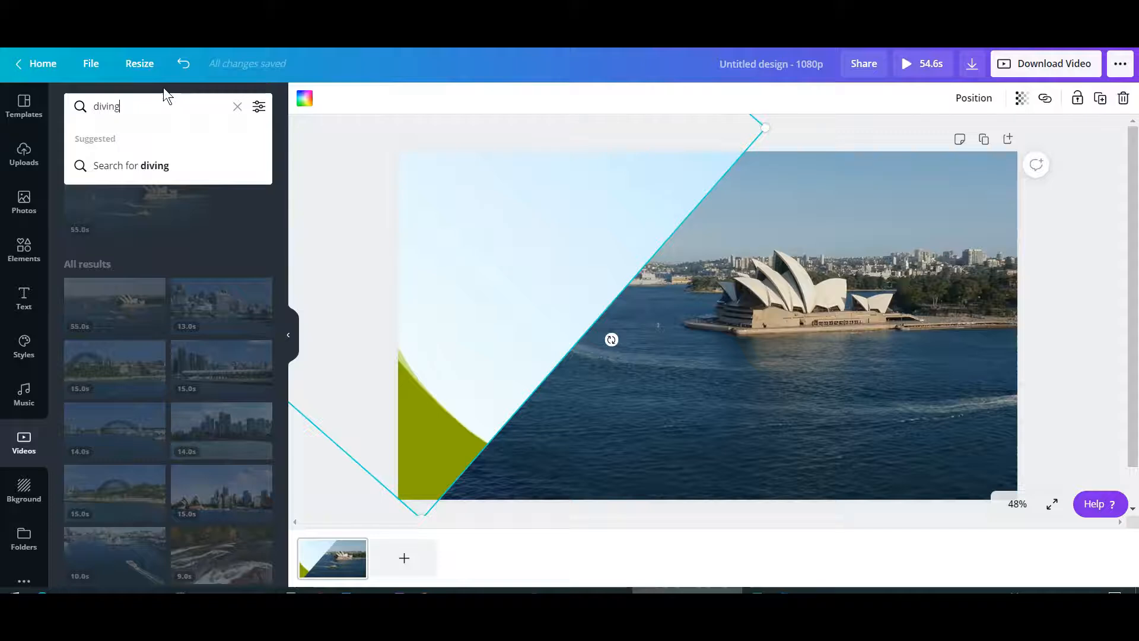
{"action": "key", "text": "Return"}
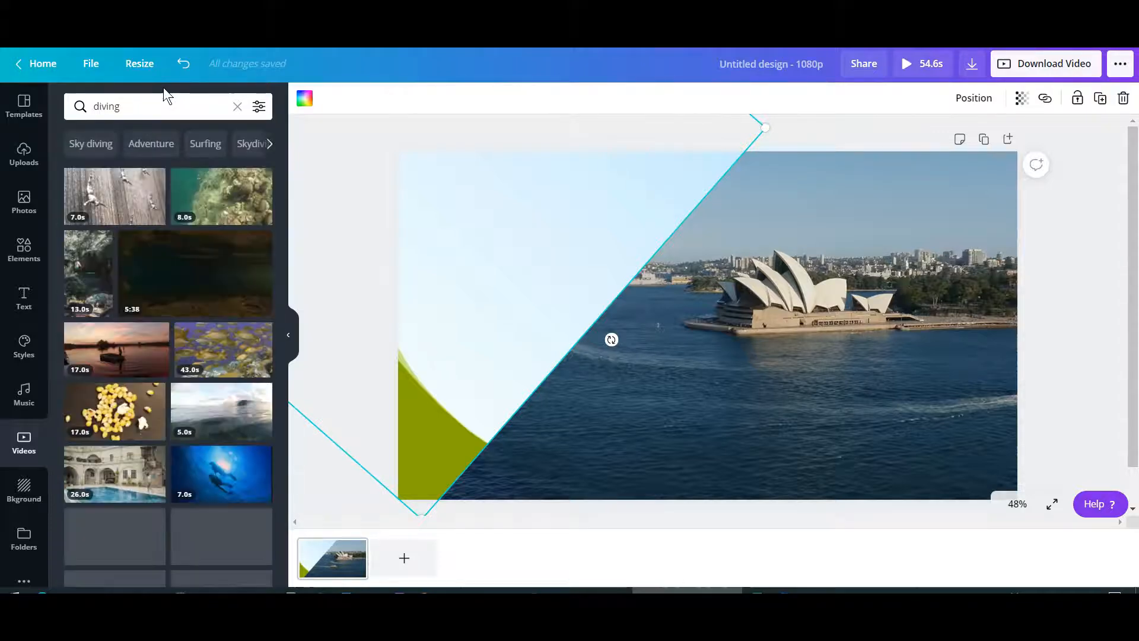
{"action": "left_click_drag", "start_coordinate": [216, 480], "coordinate": [406, 243]}
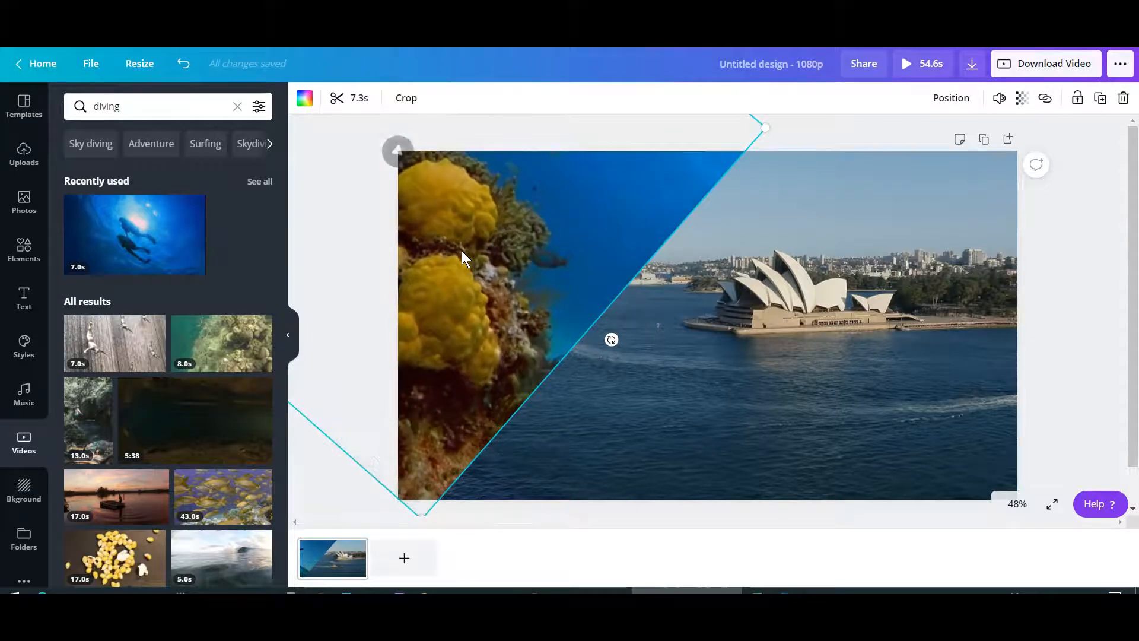
Trim the Opera House background clip to its first 2.5 seconds
{"action": "left_click", "coordinate": [639, 380]}
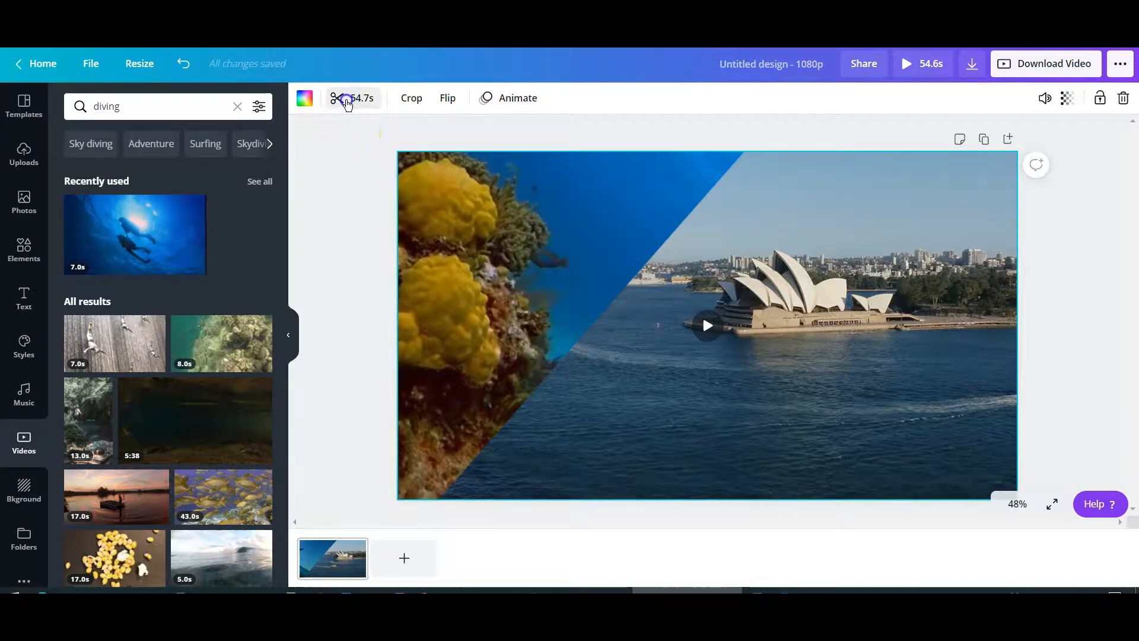
{"action": "left_click", "coordinate": [347, 100]}
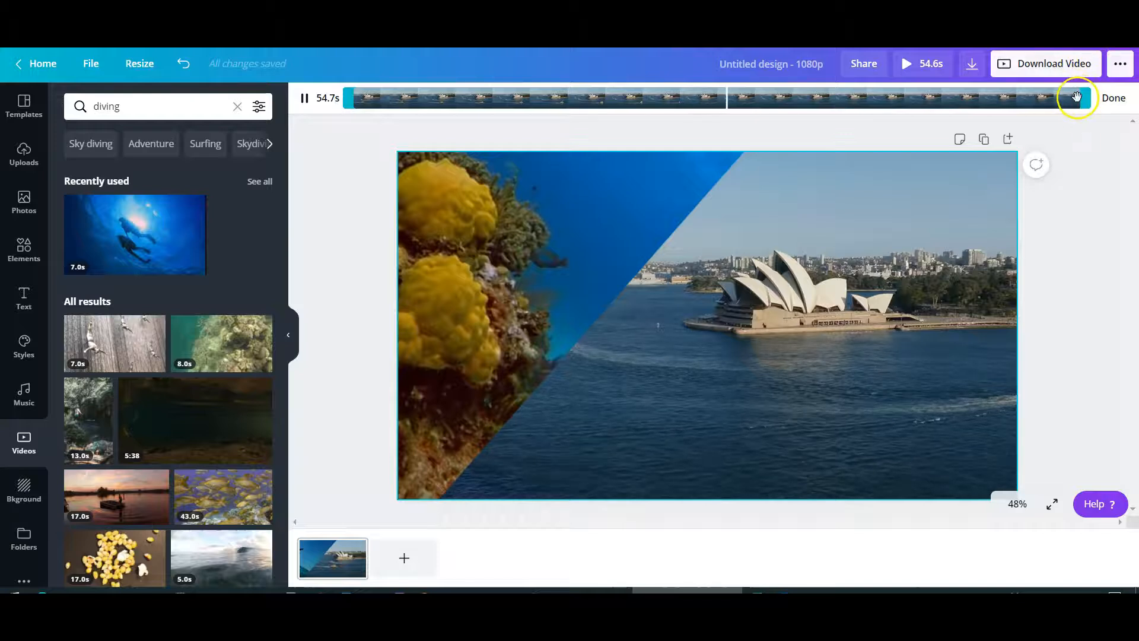
{"action": "left_click_drag", "start_coordinate": [1086, 101], "coordinate": [372, 131]}
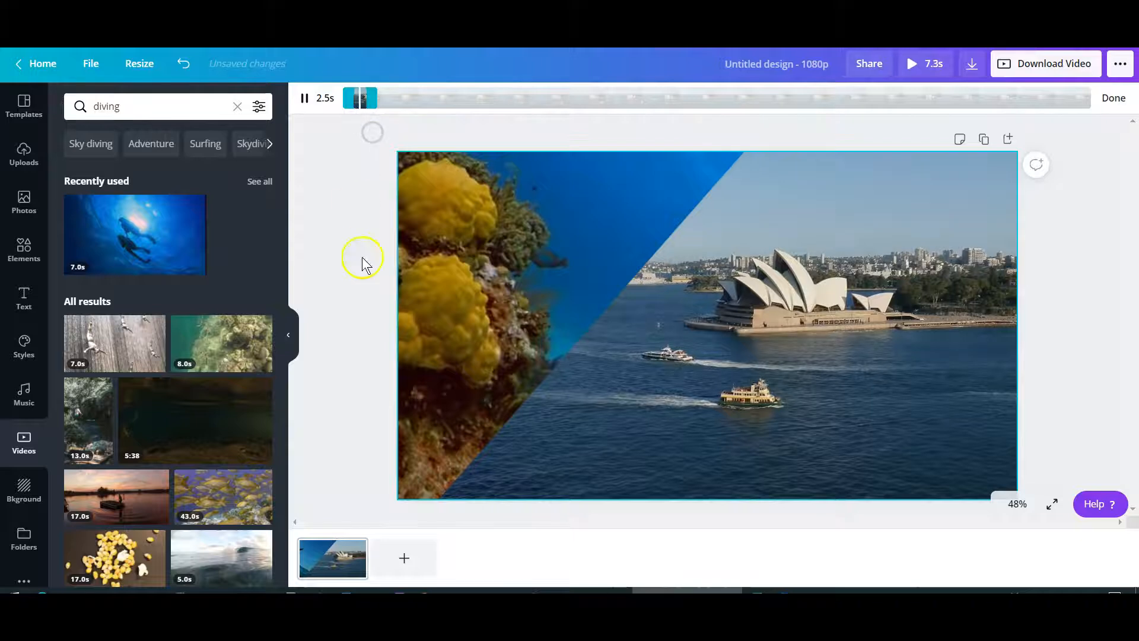
Trim the diving clip in the frame to its first 2.0 seconds
{"action": "left_click", "coordinate": [534, 235]}
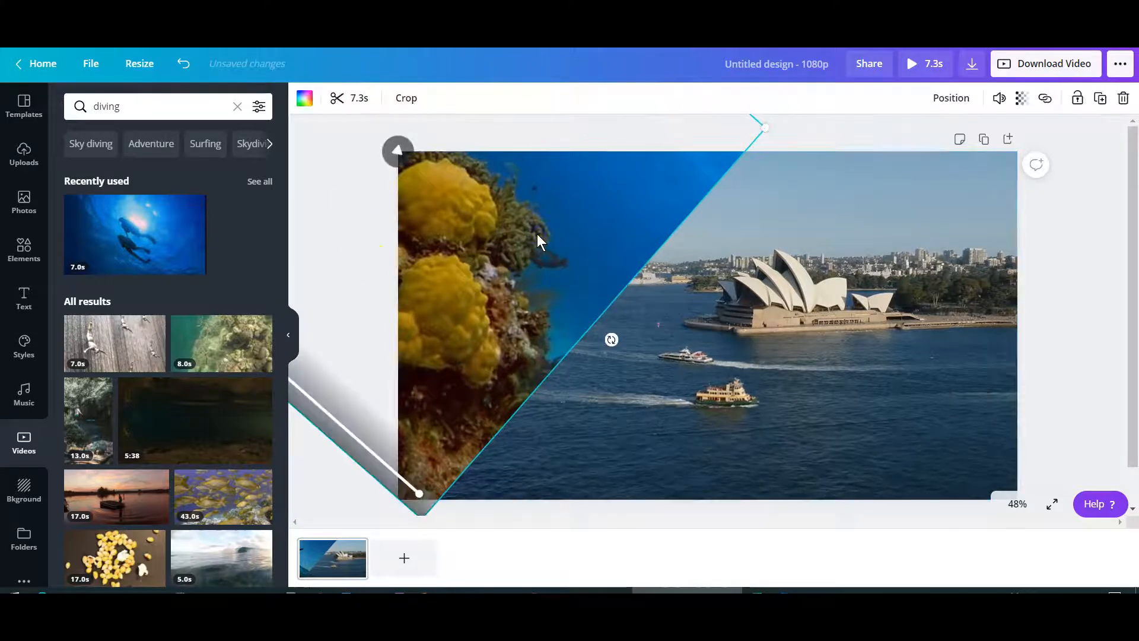
{"action": "left_click", "coordinate": [349, 101]}
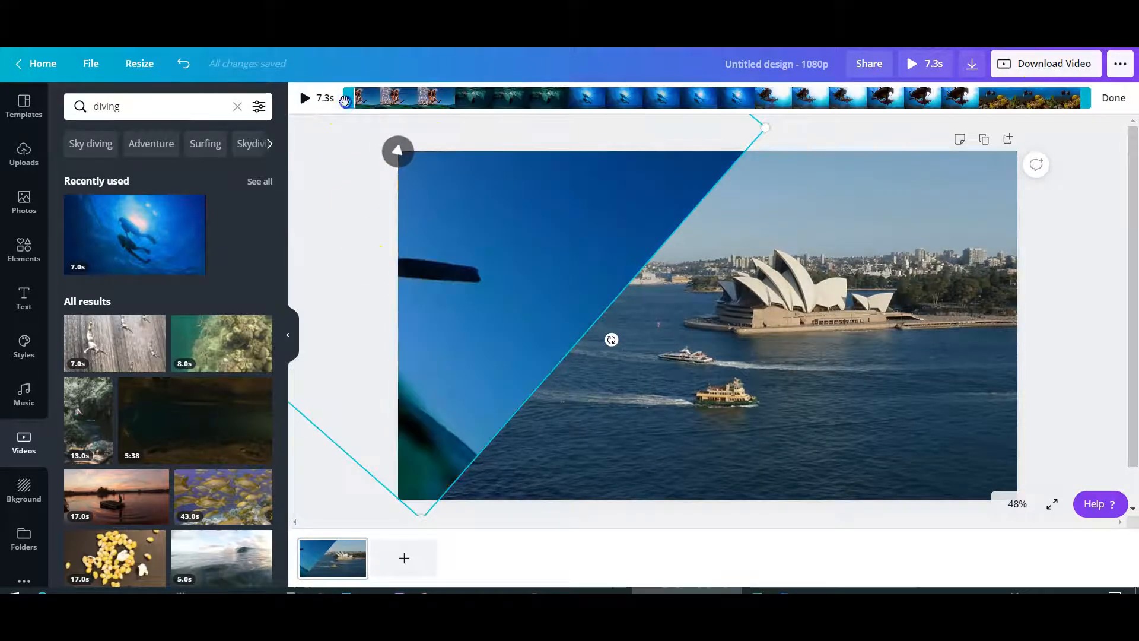
{"action": "left_click_drag", "start_coordinate": [1082, 102], "coordinate": [541, 103]}
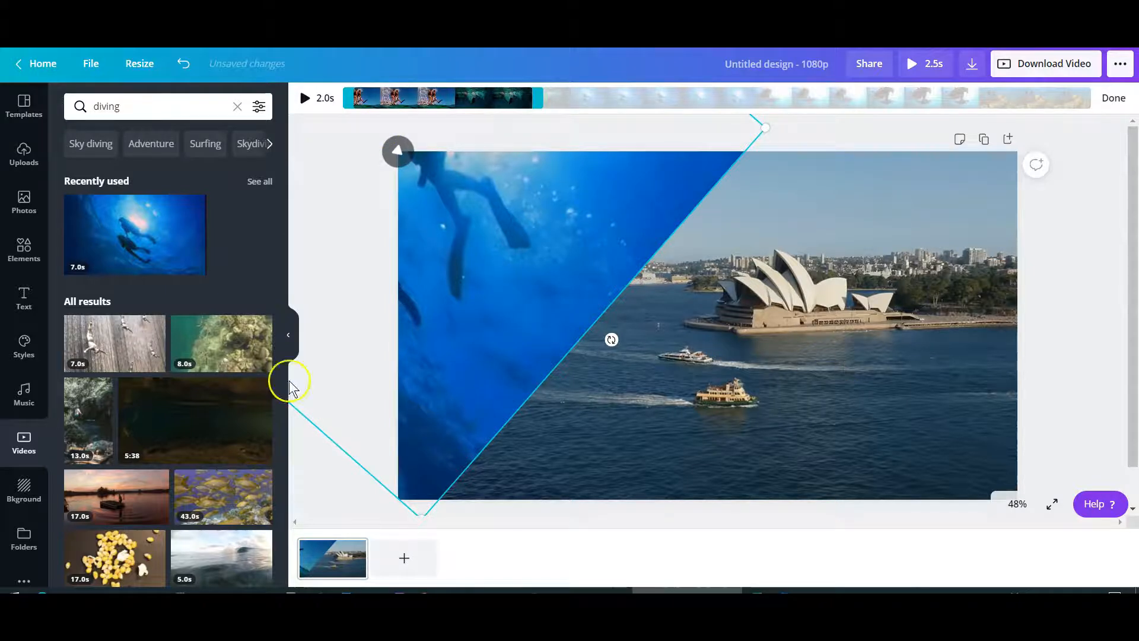
Add the turquoise "dream" text style, shrink it to font size 211 and place it over the water in the page's lower part
{"action": "left_click", "coordinate": [34, 306]}
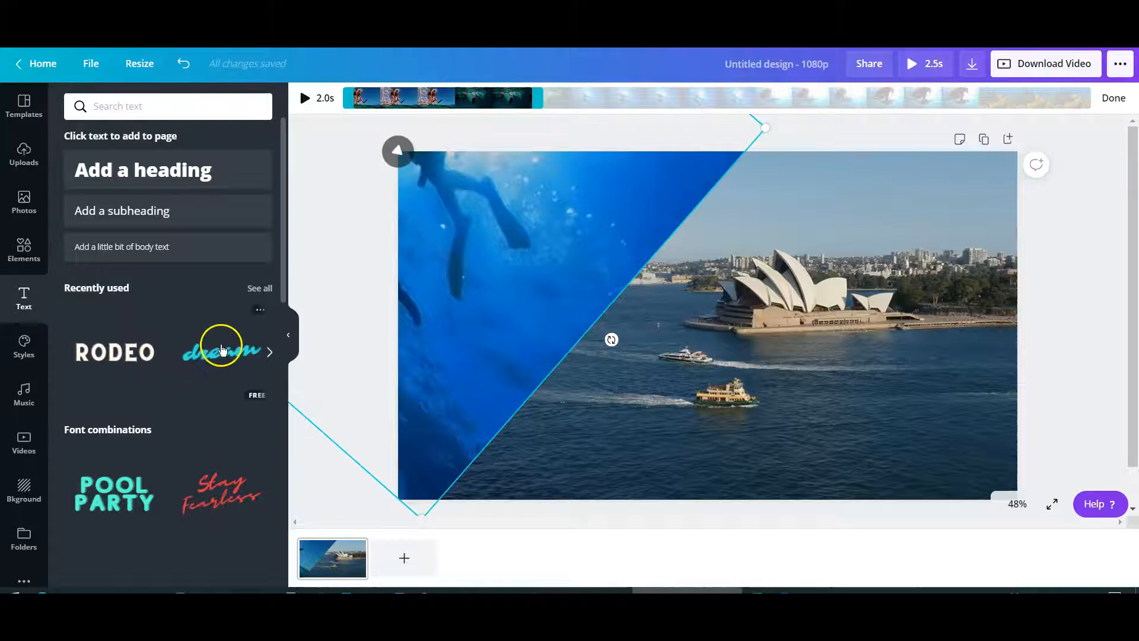
{"action": "left_click", "coordinate": [220, 360]}
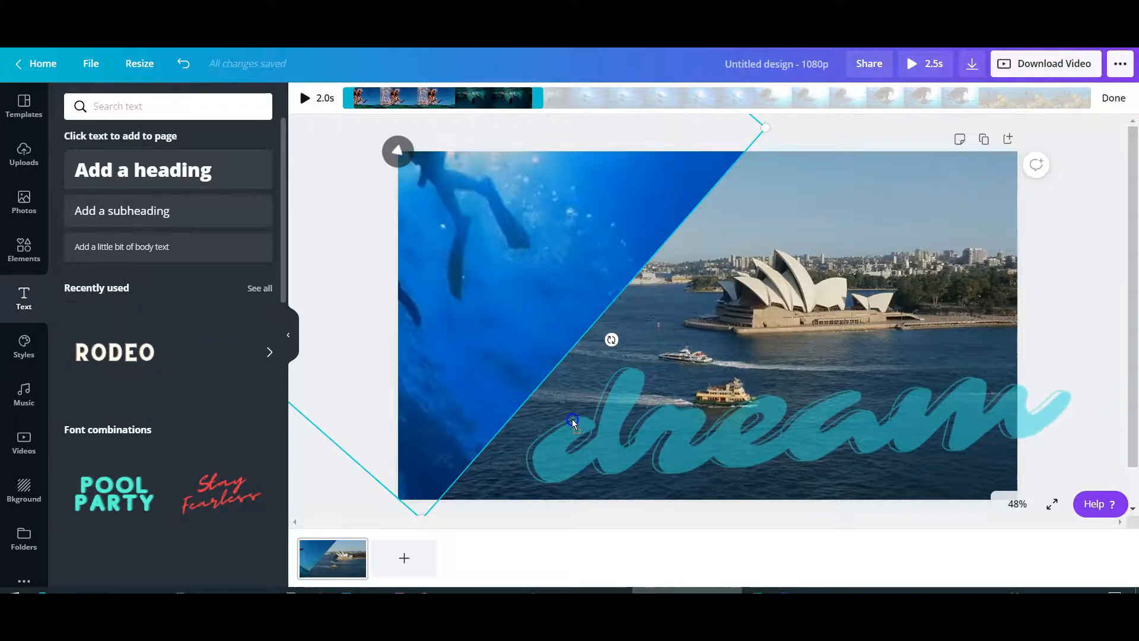
{"action": "left_click", "coordinate": [612, 424]}
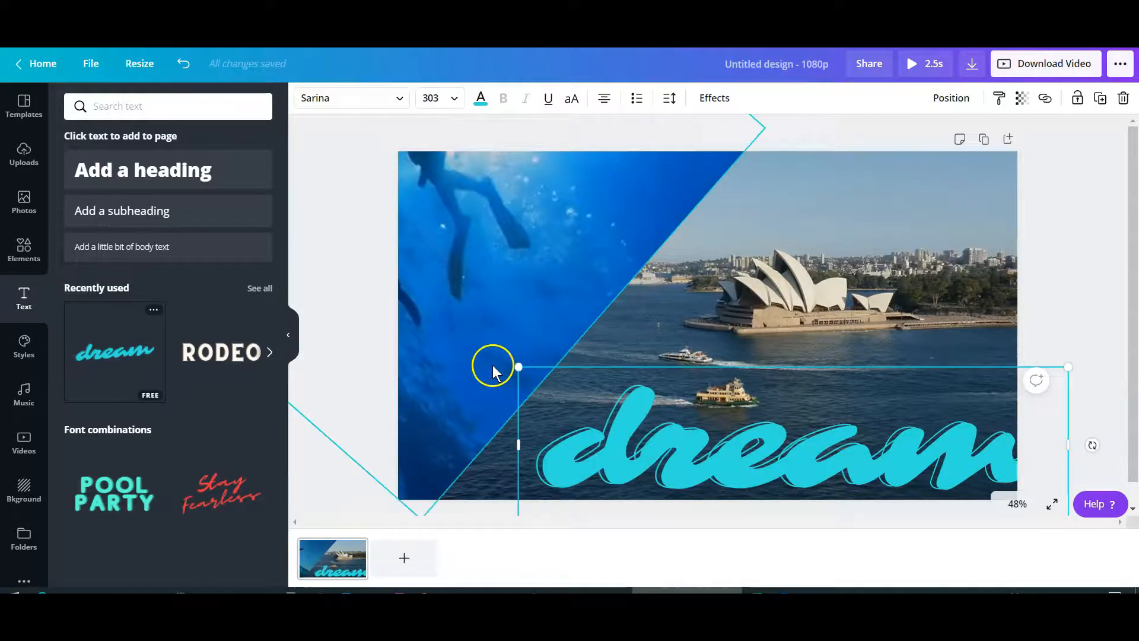
{"action": "left_click_drag", "start_coordinate": [519, 367], "coordinate": [682, 415]}
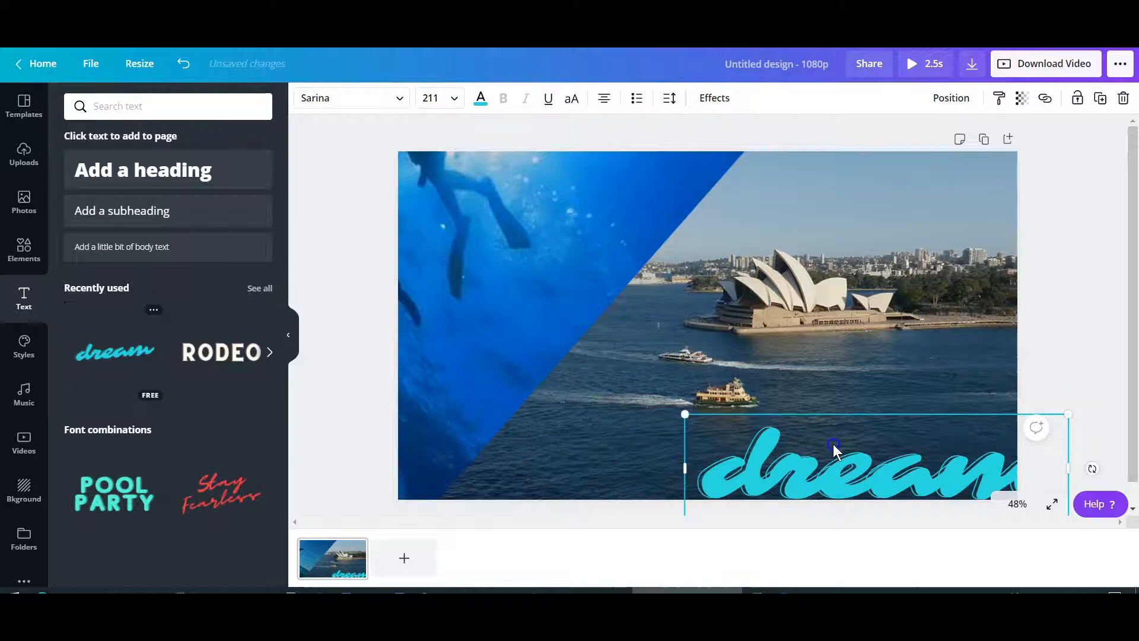
{"action": "left_click_drag", "start_coordinate": [834, 453], "coordinate": [681, 424]}
Change the text to "dream?", widen its box so it fits on one line and shift it slightly left
{"action": "left_click", "coordinate": [906, 431]}
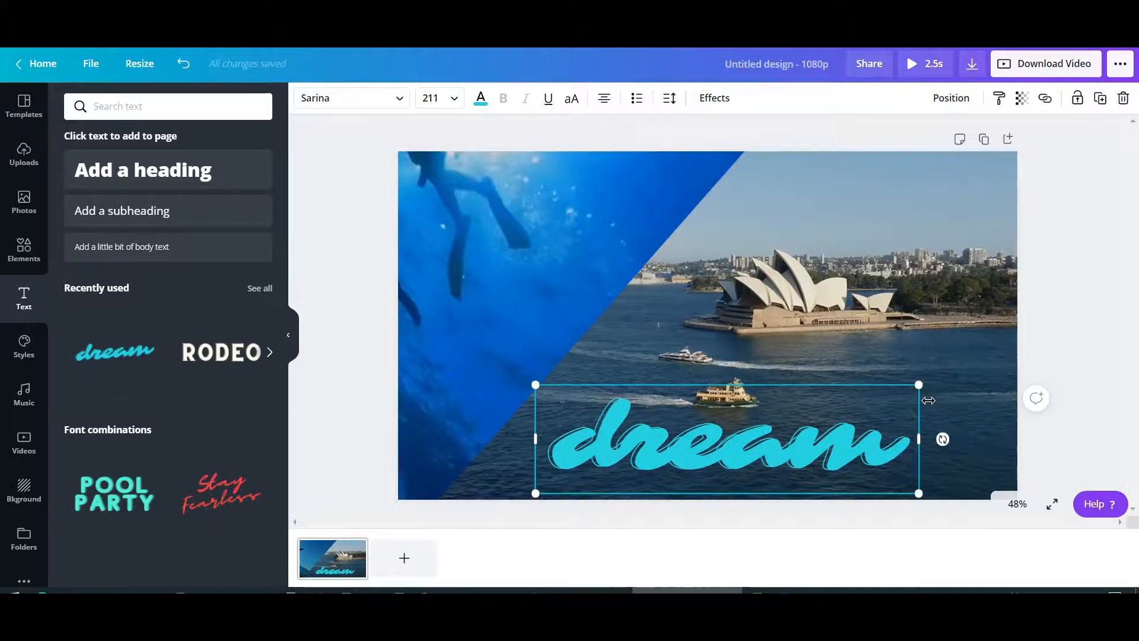
{"action": "key", "text": "Return"}
{"action": "type", "text": "?"}
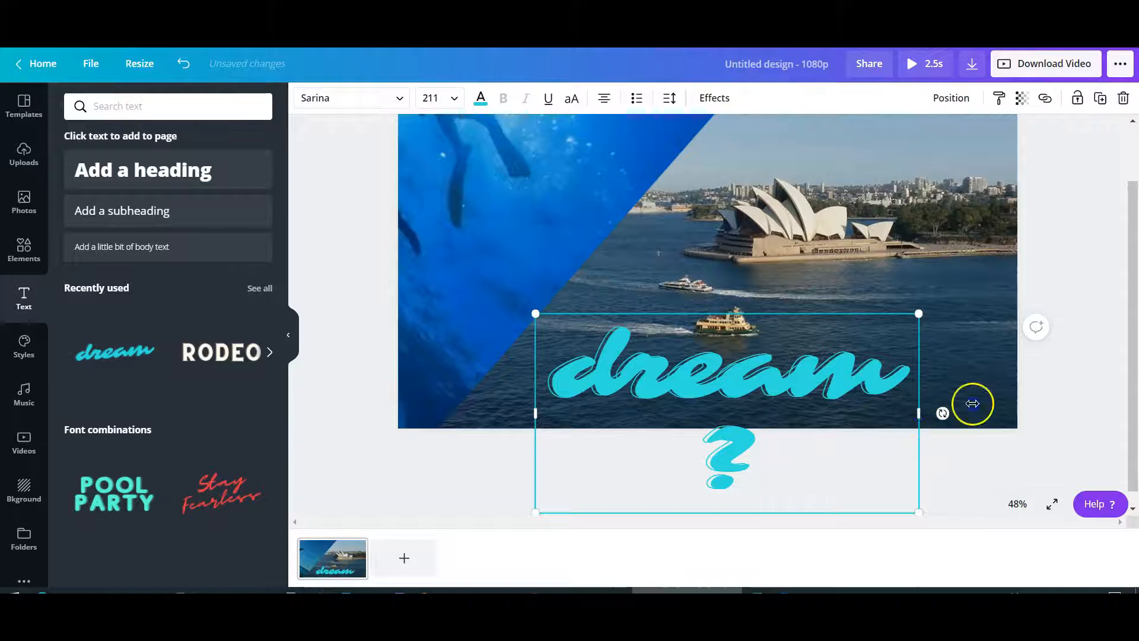
{"action": "left_click_drag", "start_coordinate": [973, 404], "coordinate": [1016, 401]}
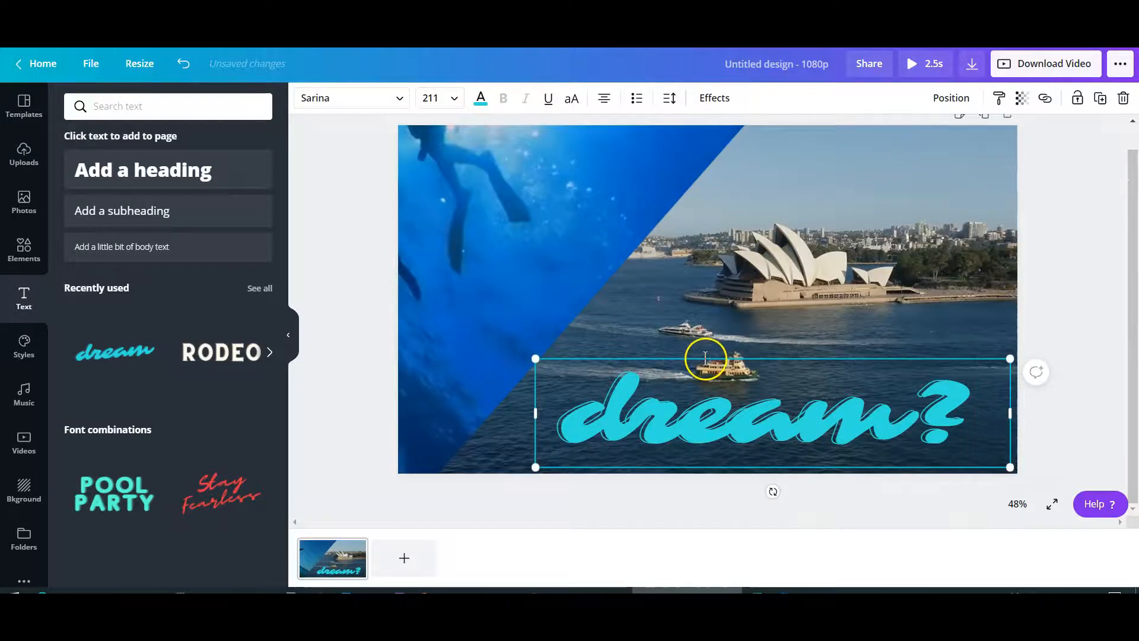
{"action": "left_click_drag", "start_coordinate": [705, 356], "coordinate": [687, 357]}
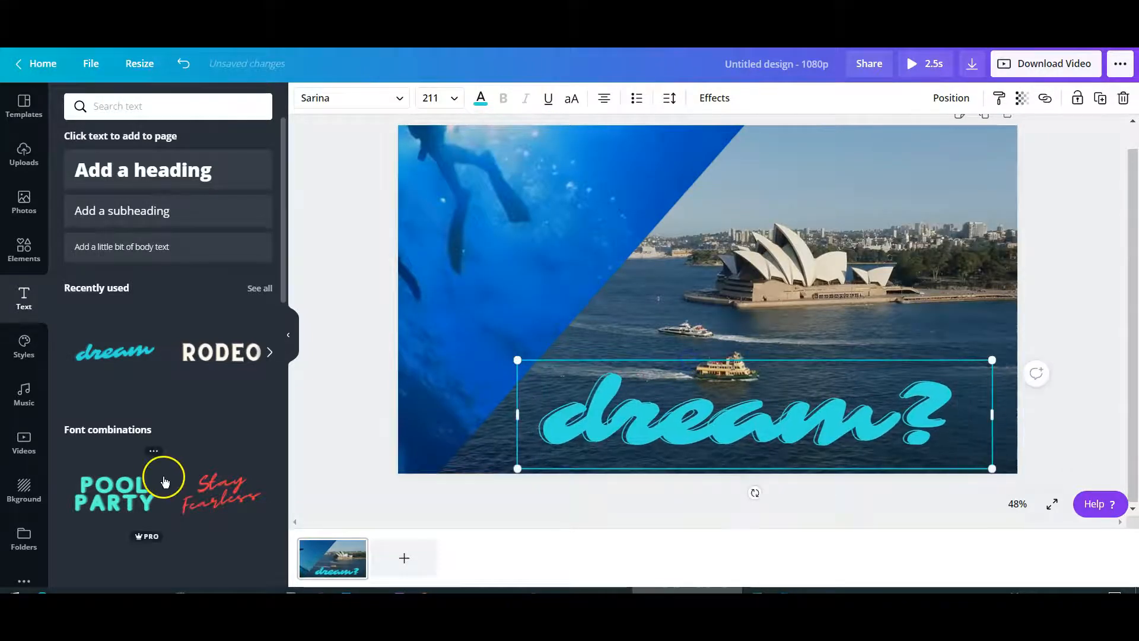
Add the "RODEO" text style to the page's upper part and change its wording to "OZ DIVING"
{"action": "left_click_drag", "start_coordinate": [224, 349], "coordinate": [543, 191]}
{"action": "left_click_drag", "start_coordinate": [507, 184], "coordinate": [482, 169]}
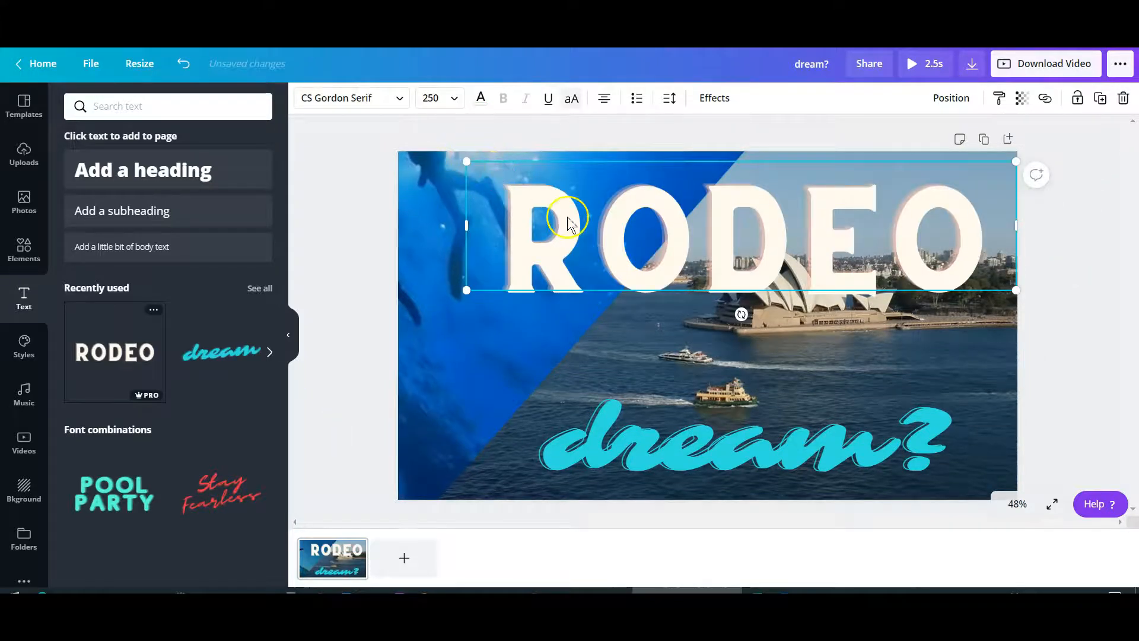
{"action": "double_click", "coordinate": [734, 232]}
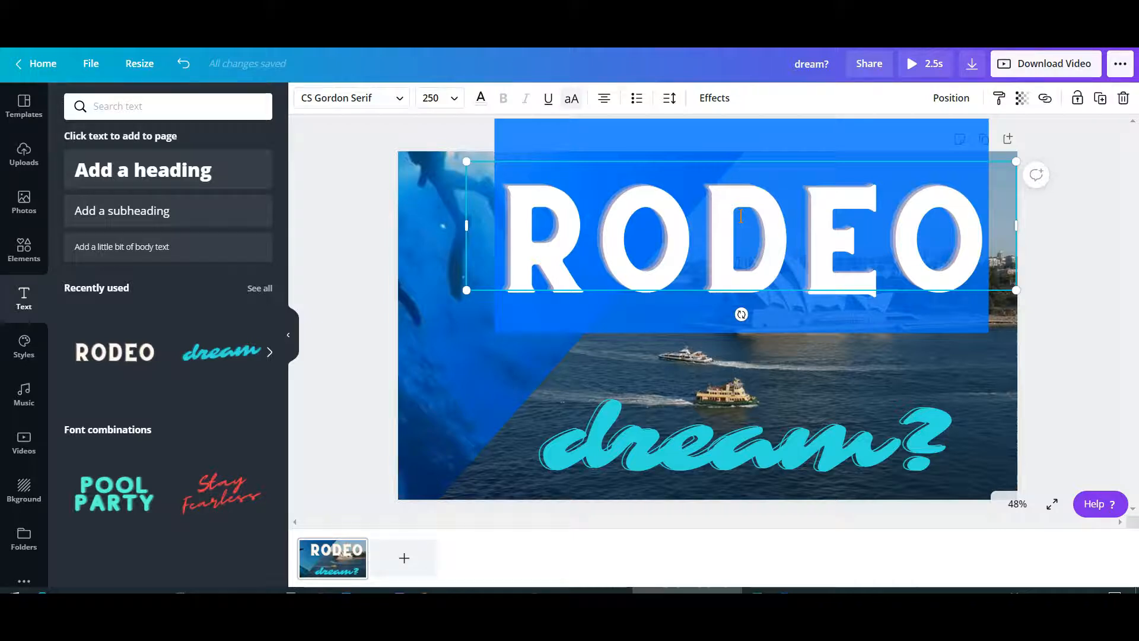
{"action": "type", "text": "O"}
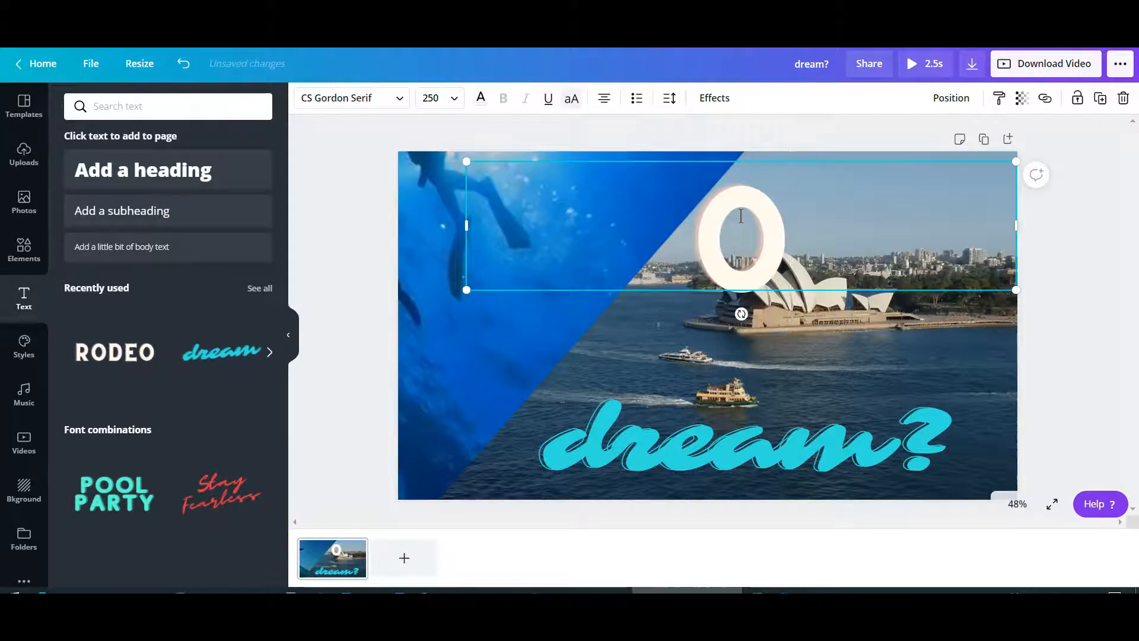
{"action": "type", "text": "Z"}
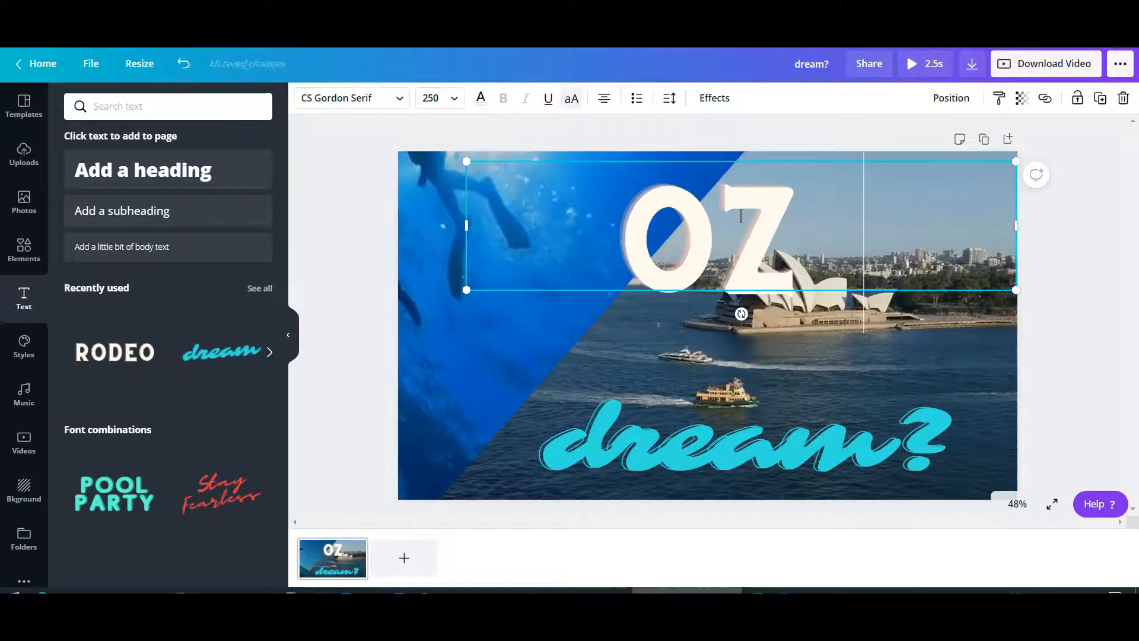
{"action": "type", "text": " DIVING"}
{"action": "left_click", "coordinate": [1103, 286]}
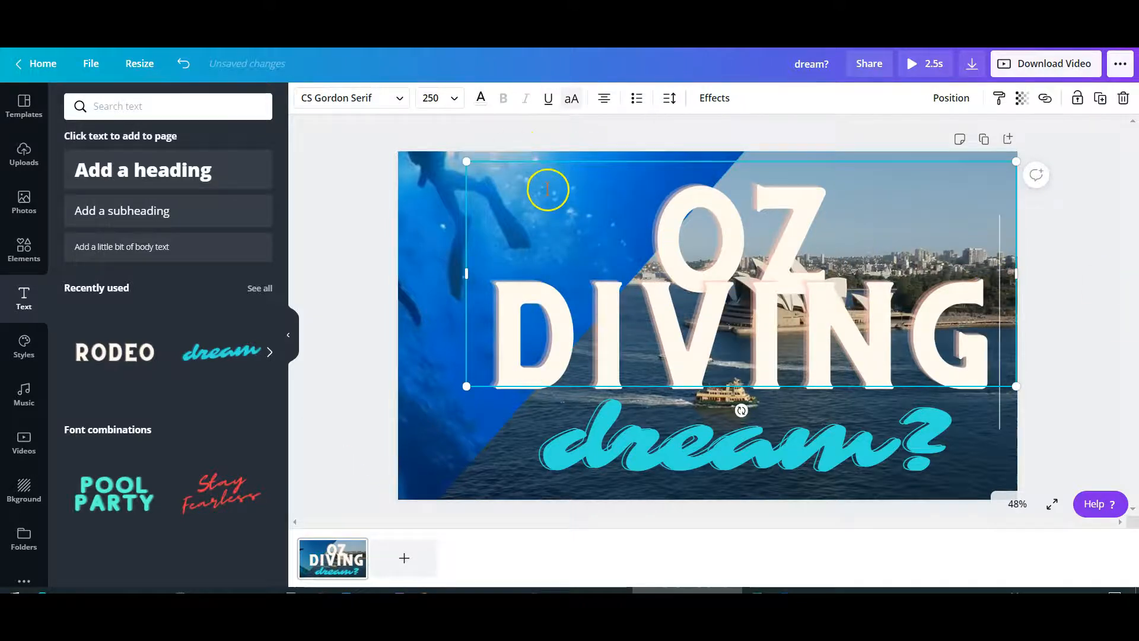
Shrink the "OZ DIVING" text to font size 158 and place it over the Opera House in the page's upper right
{"action": "left_click_drag", "start_coordinate": [1016, 385], "coordinate": [813, 303]}
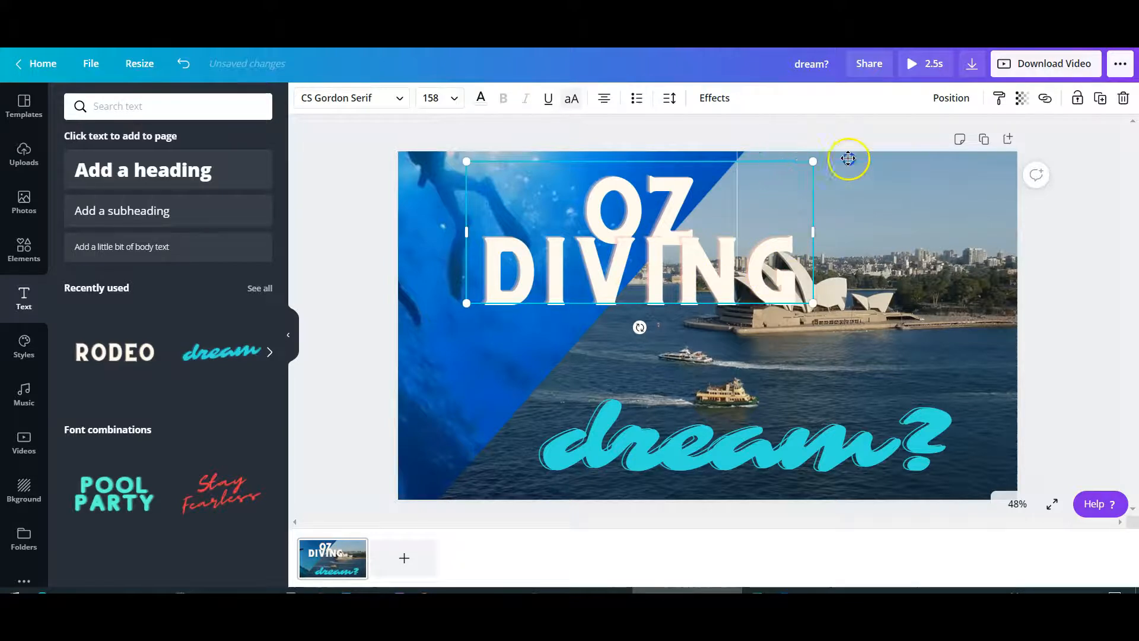
{"action": "left_click_drag", "start_coordinate": [848, 159], "coordinate": [981, 162]}
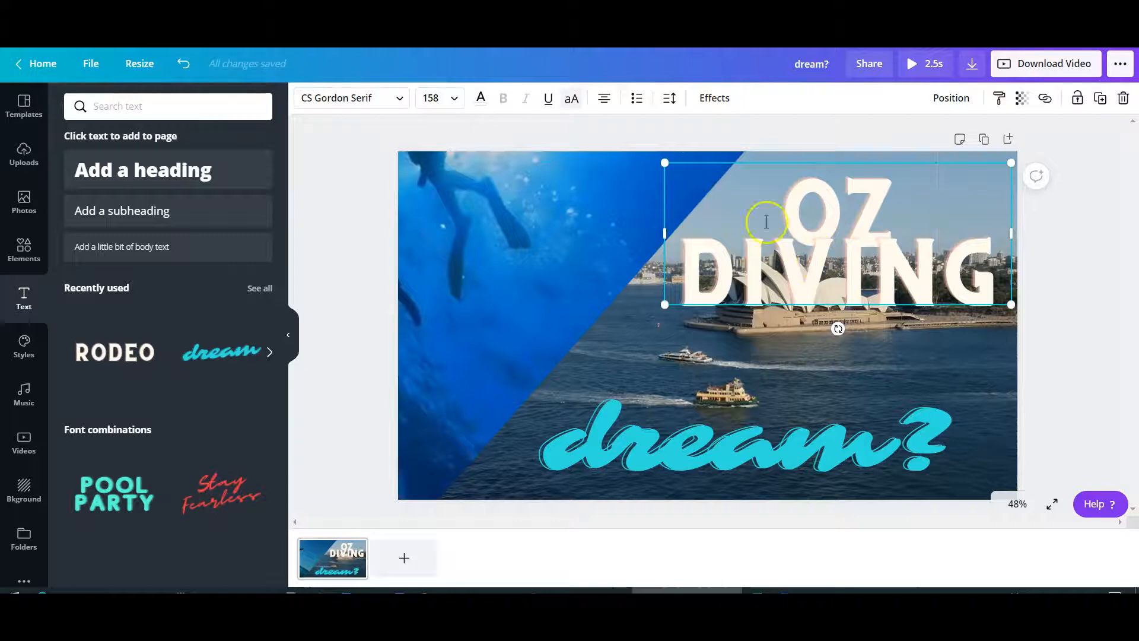
Increase the line height of the "OZ DIVING" text so its two lines no longer touch
{"action": "left_click", "coordinate": [669, 98]}
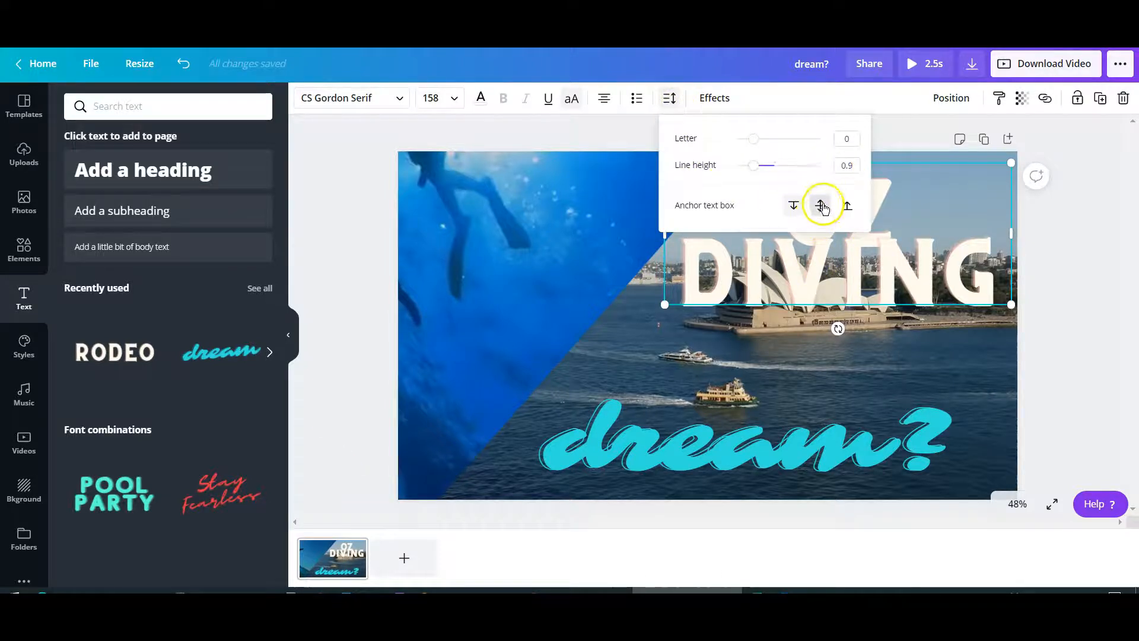
{"action": "left_click_drag", "start_coordinate": [752, 138], "coordinate": [771, 172]}
{"action": "left_click", "coordinate": [866, 307]}
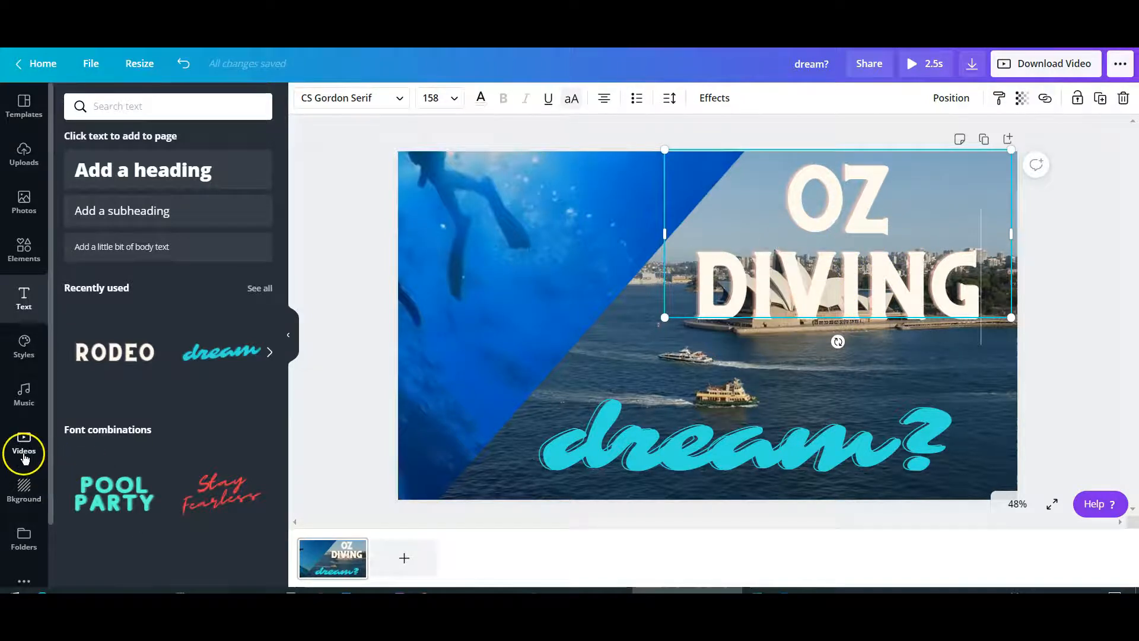
Add a square shape, widen it into a rectangle and place it over the "OZ DIVING" text in the page's upper-right corner
{"action": "left_click", "coordinate": [23, 248]}
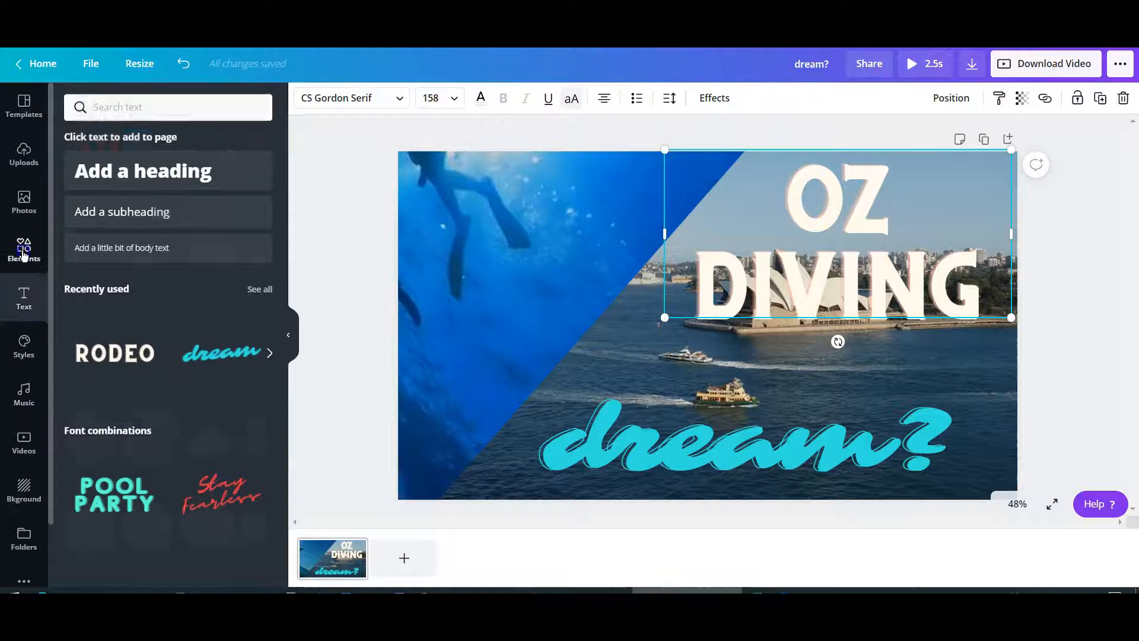
{"action": "left_click_drag", "start_coordinate": [152, 460], "coordinate": [685, 319]}
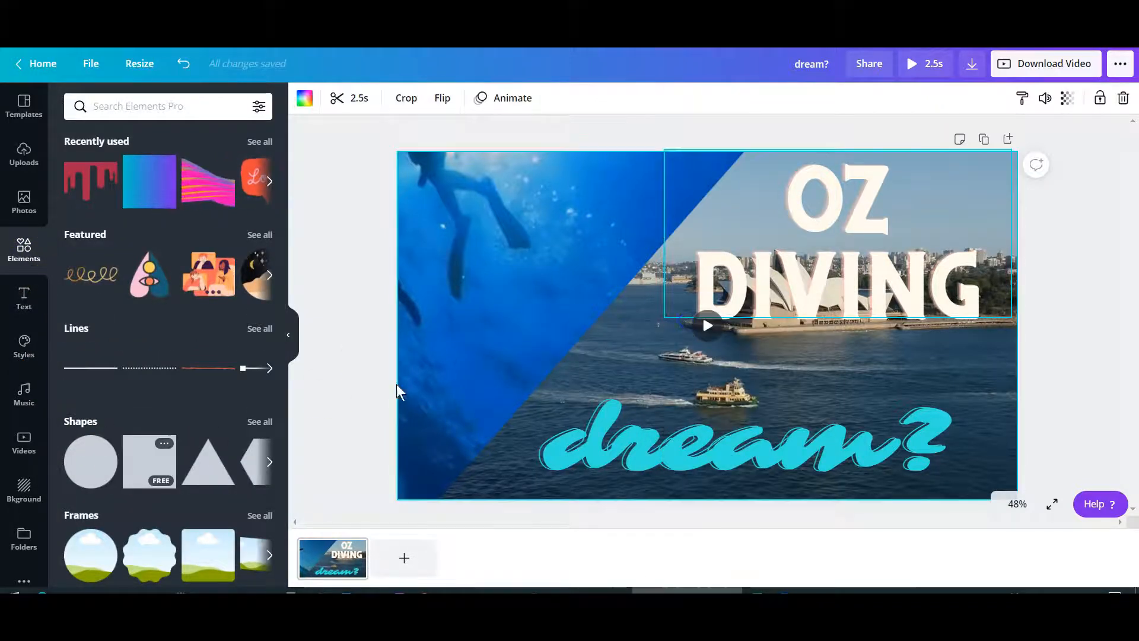
{"action": "left_click_drag", "start_coordinate": [164, 469], "coordinate": [614, 363]}
{"action": "left_click_drag", "start_coordinate": [773, 425], "coordinate": [931, 425]}
{"action": "left_click_drag", "start_coordinate": [778, 402], "coordinate": [856, 227]}
{"action": "left_click", "coordinate": [819, 261]}
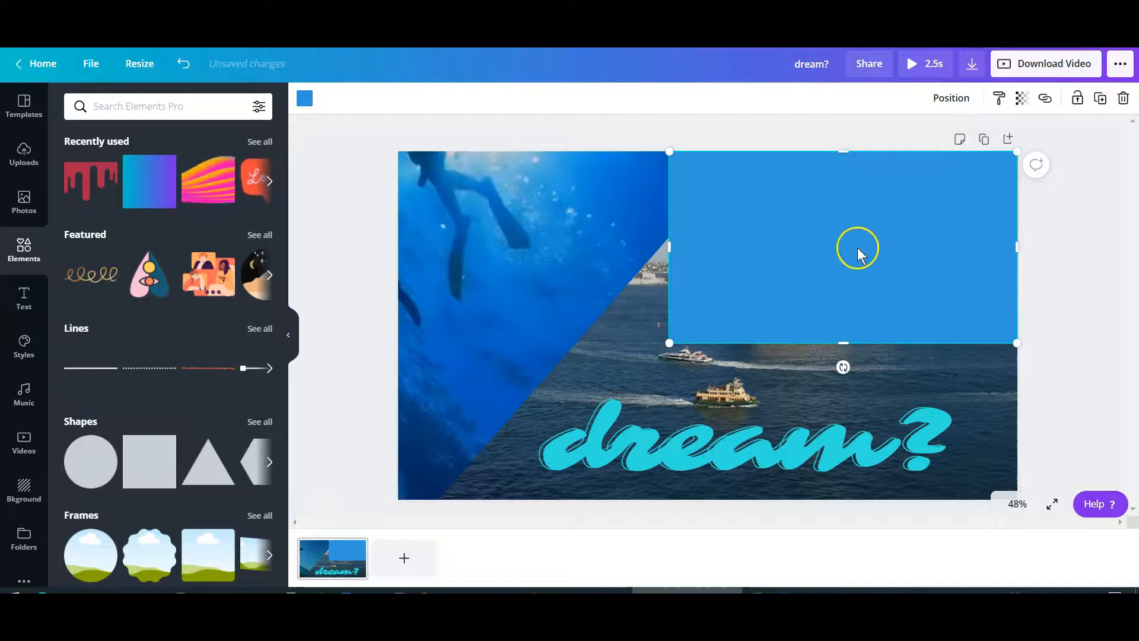
Colour the rectangle medium grey and set its transparency to 54
{"action": "left_click", "coordinate": [303, 98]}
{"action": "left_click", "coordinate": [148, 296]}
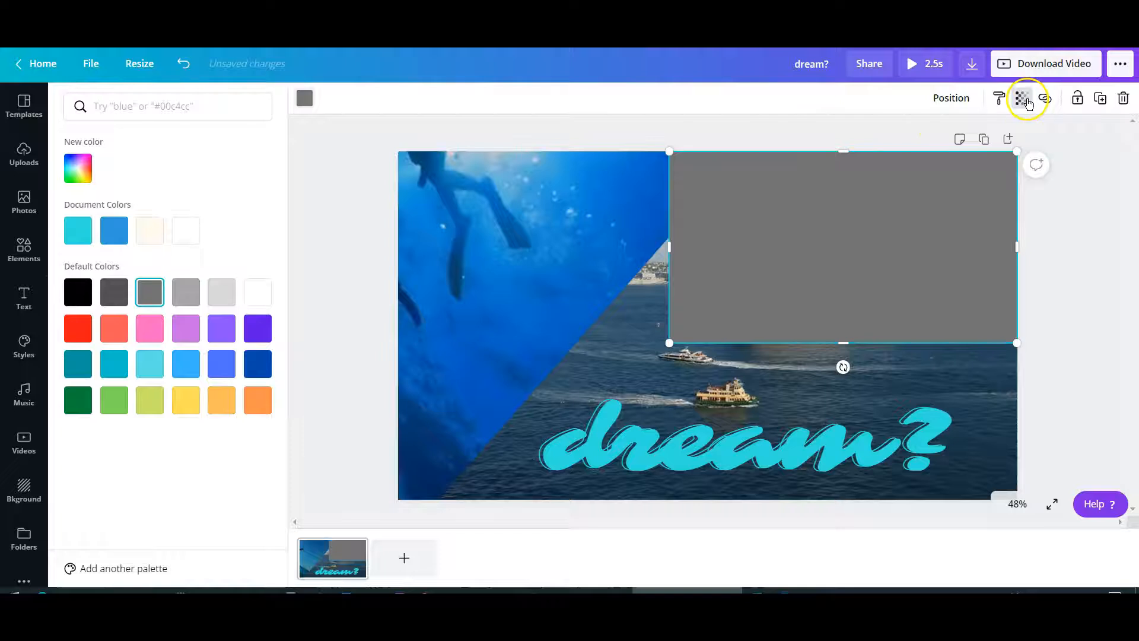
{"action": "left_click", "coordinate": [1021, 98]}
{"action": "left_click_drag", "start_coordinate": [984, 140], "coordinate": [945, 137]}
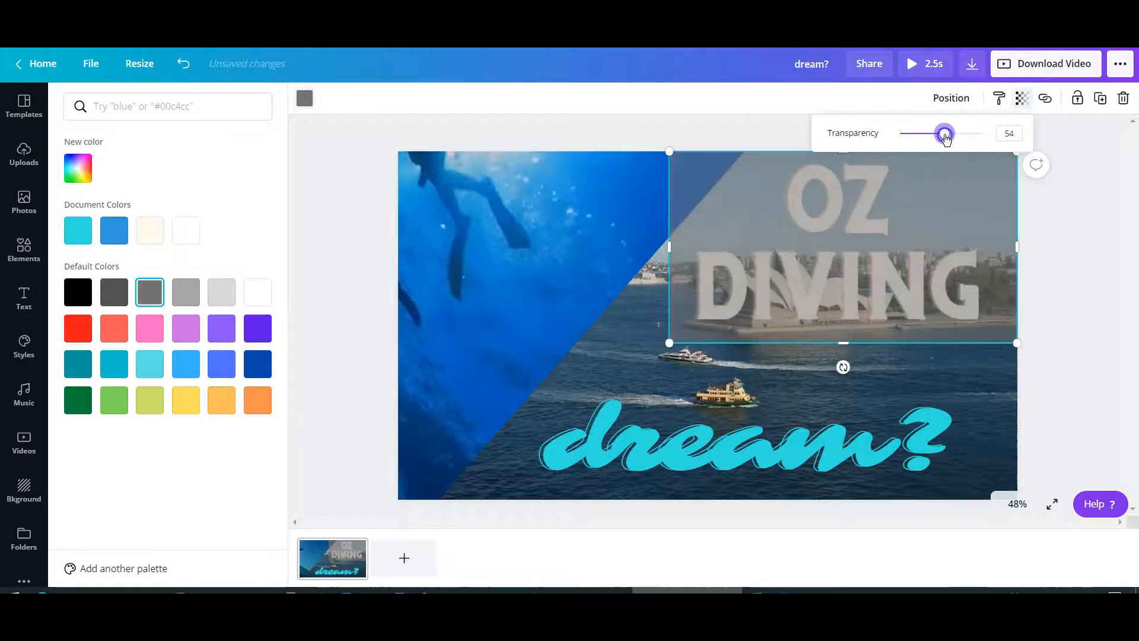
Send the grey rectangle backward behind the "OZ DIVING" text and reduce its size to fit the lettering more closely
{"action": "left_click", "coordinate": [955, 102]}
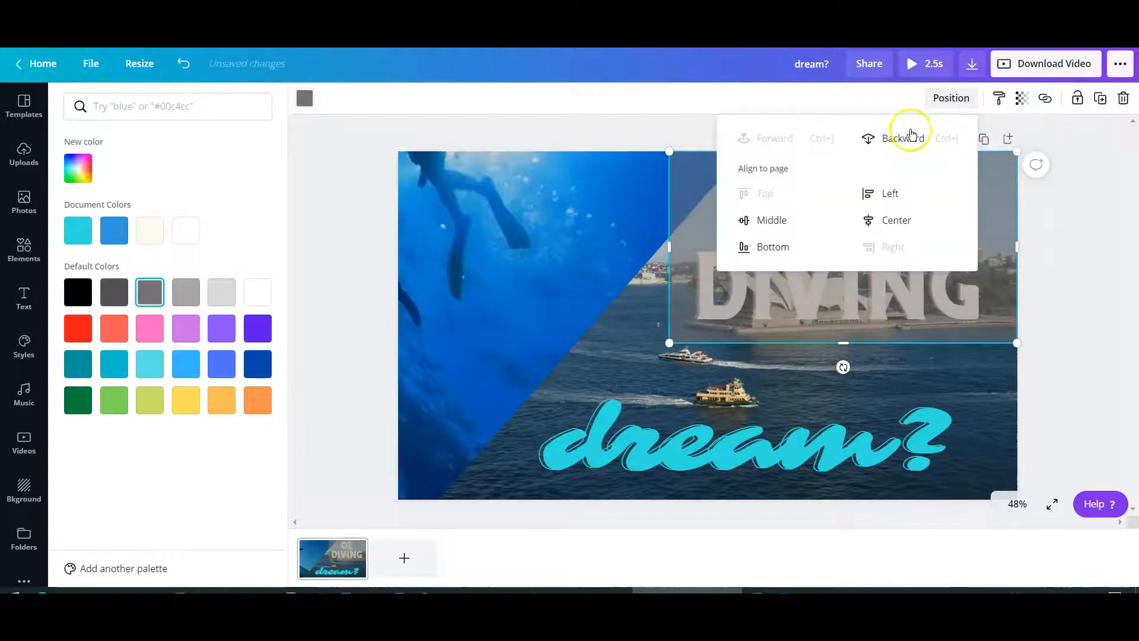
{"action": "left_click", "coordinate": [907, 139]}
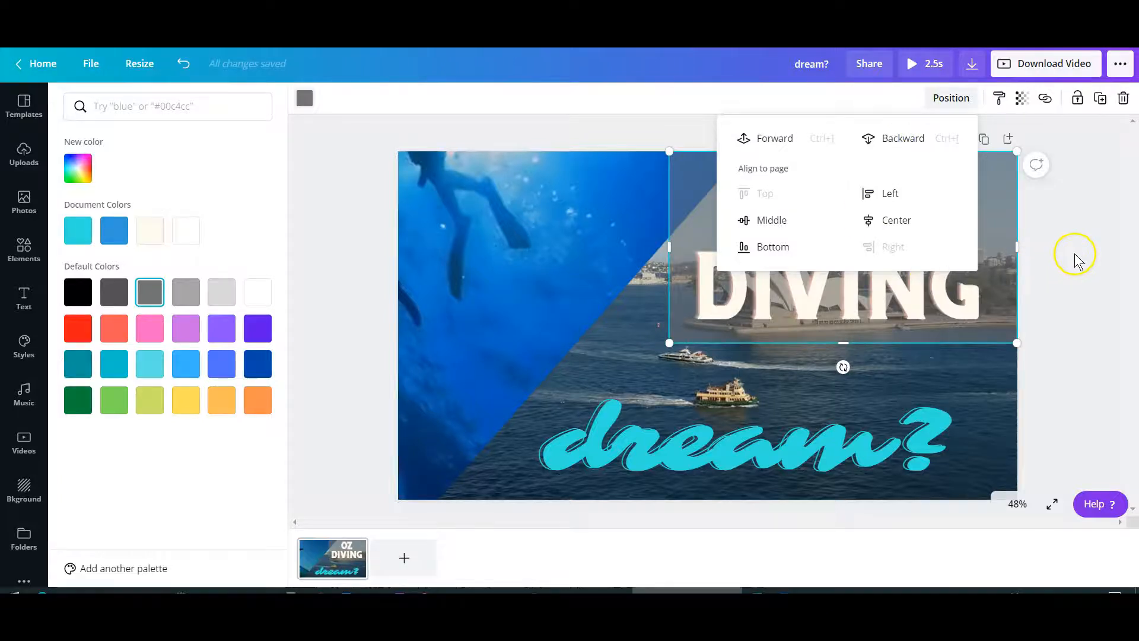
{"action": "left_click", "coordinate": [1075, 255]}
{"action": "left_click_drag", "start_coordinate": [669, 344], "coordinate": [688, 332]}
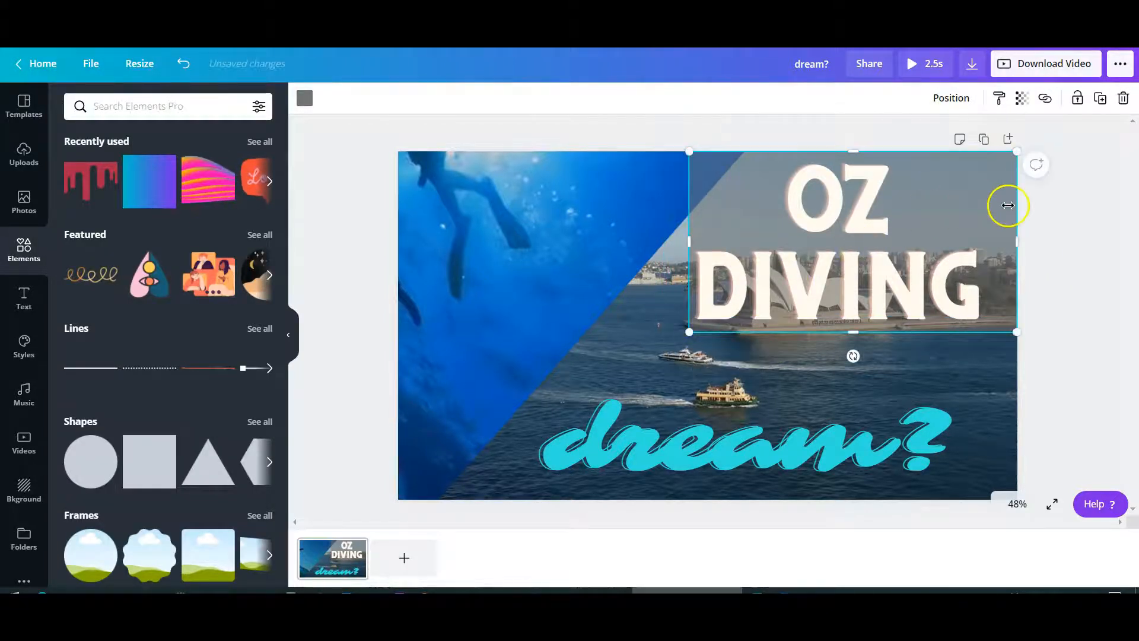
{"action": "left_click_drag", "start_coordinate": [853, 331], "coordinate": [854, 326]}
{"action": "left_click", "coordinate": [1102, 332]}
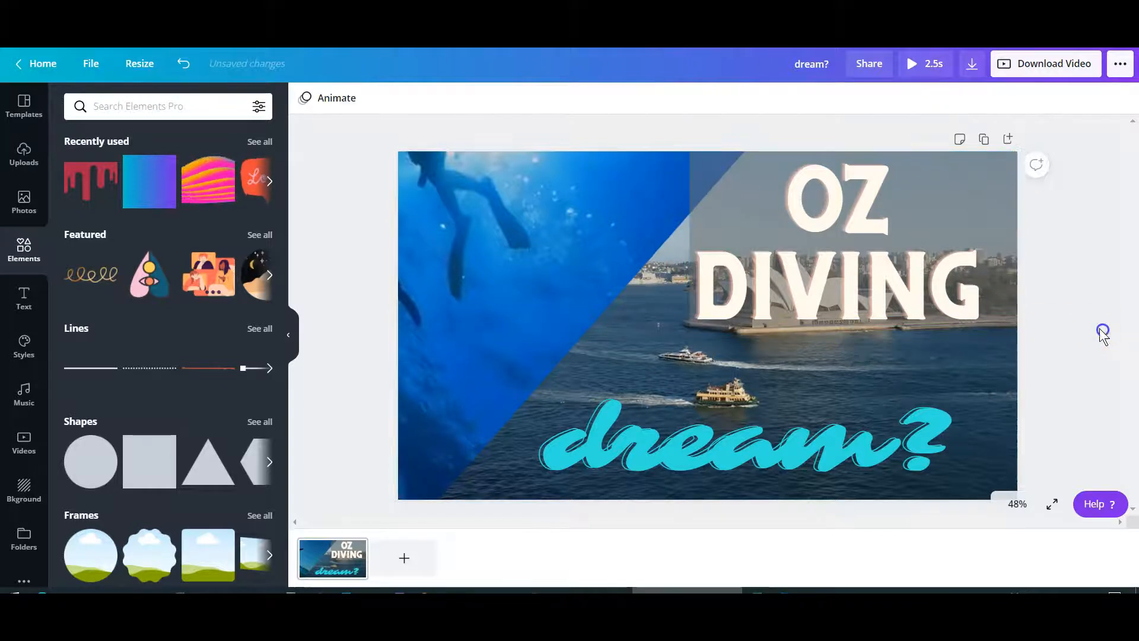
Bring the diagonally framed diving clip to the front so it covers the grey rectangle's corner
{"action": "left_click", "coordinate": [619, 187]}
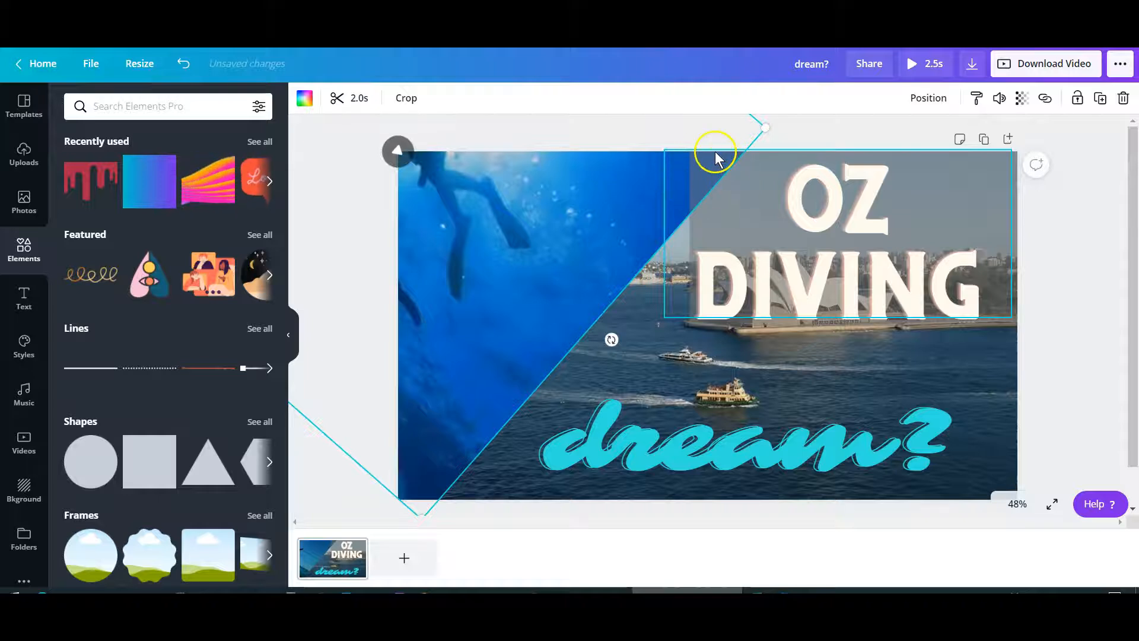
{"action": "left_click", "coordinate": [937, 100]}
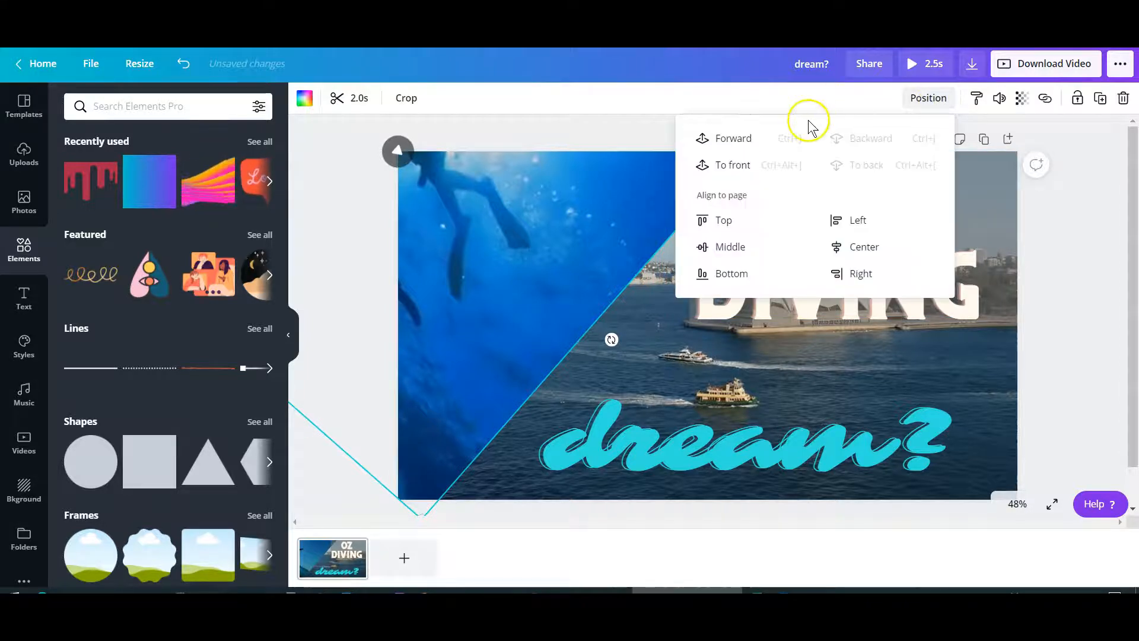
{"action": "left_click", "coordinate": [740, 142]}
{"action": "left_click", "coordinate": [1067, 224]}
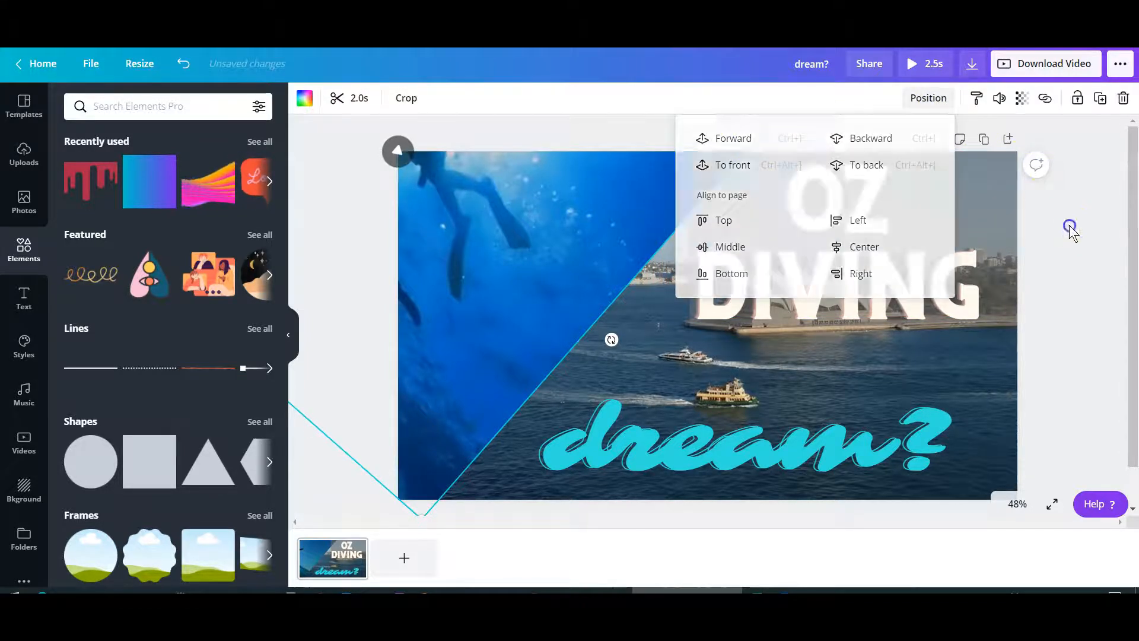
{"action": "left_click", "coordinate": [658, 189]}
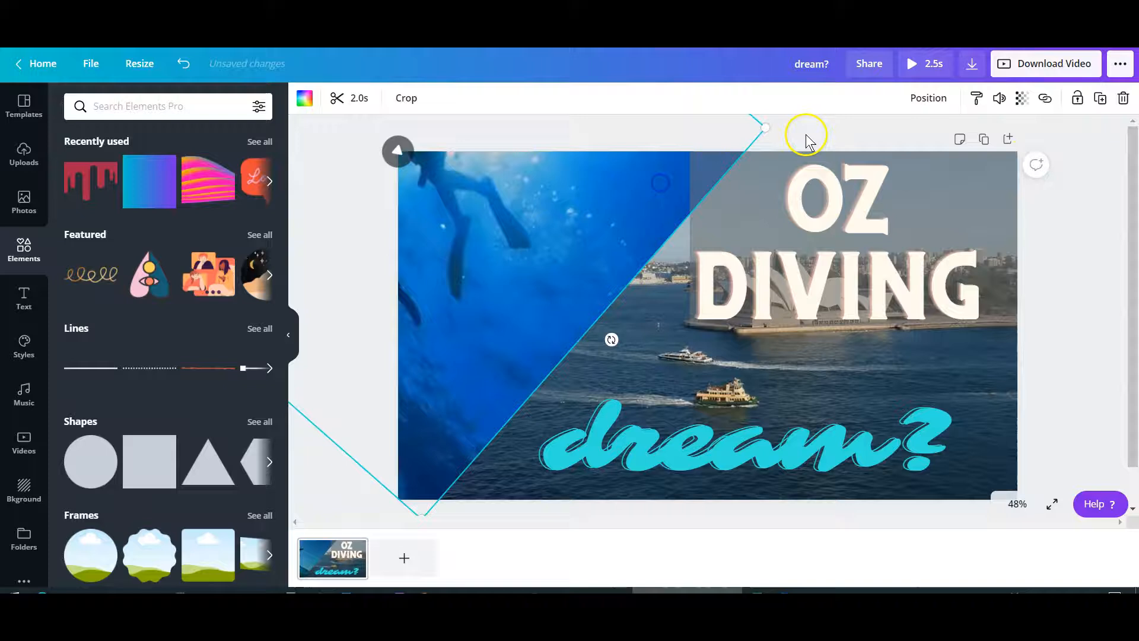
{"action": "left_click", "coordinate": [923, 101]}
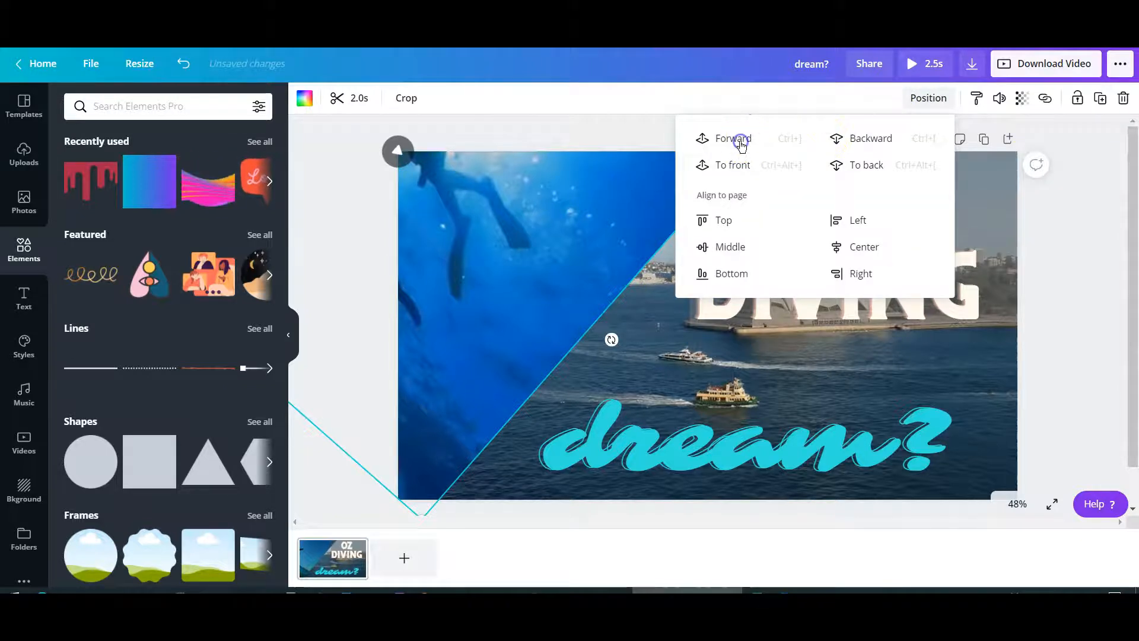
{"action": "left_click", "coordinate": [735, 167]}
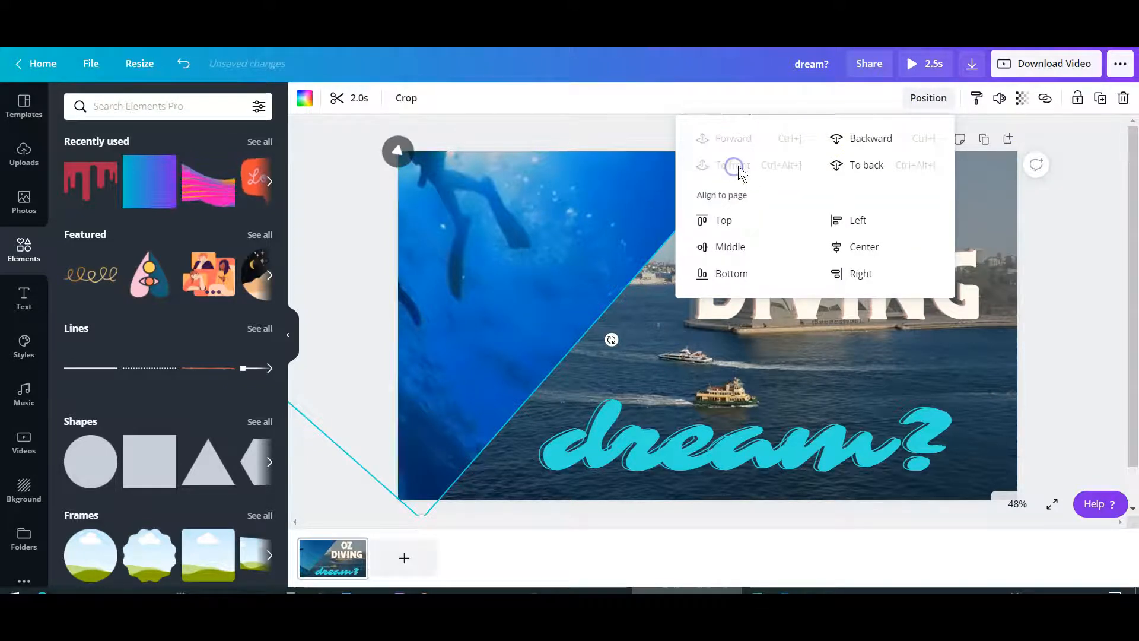
{"action": "left_click", "coordinate": [1063, 223]}
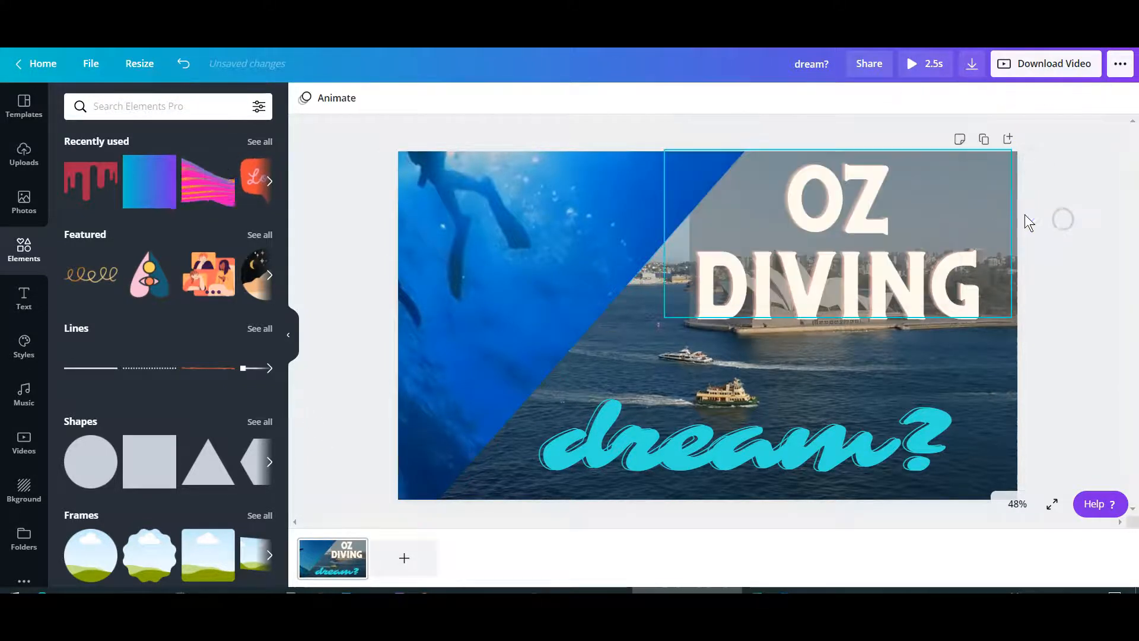
{"action": "left_click", "coordinate": [743, 204]}
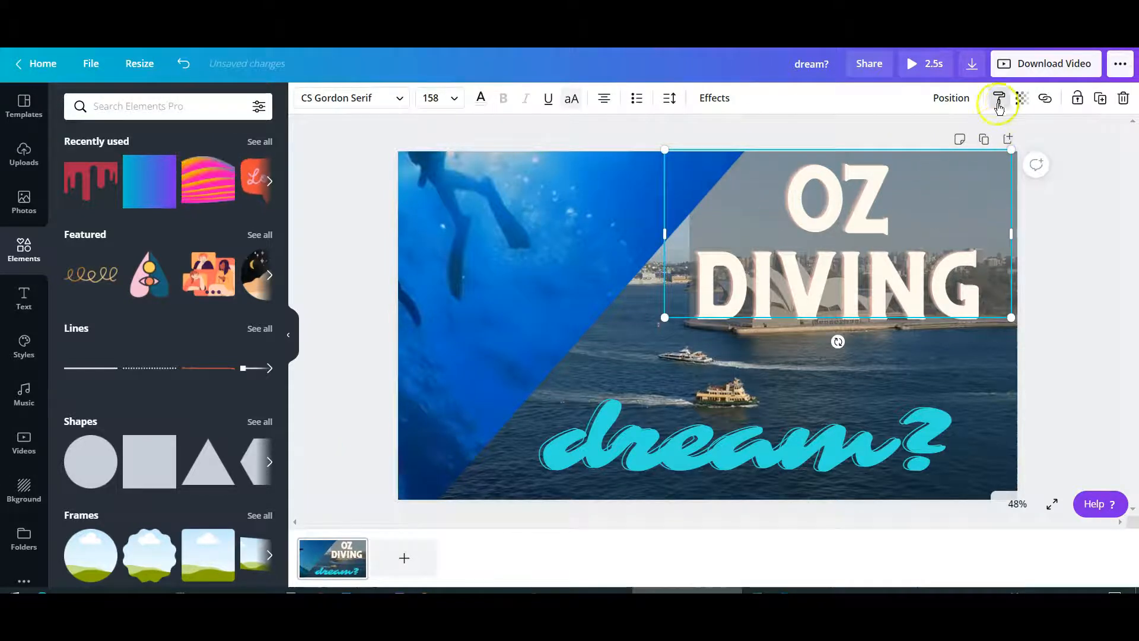
{"action": "left_click", "coordinate": [1023, 100]}
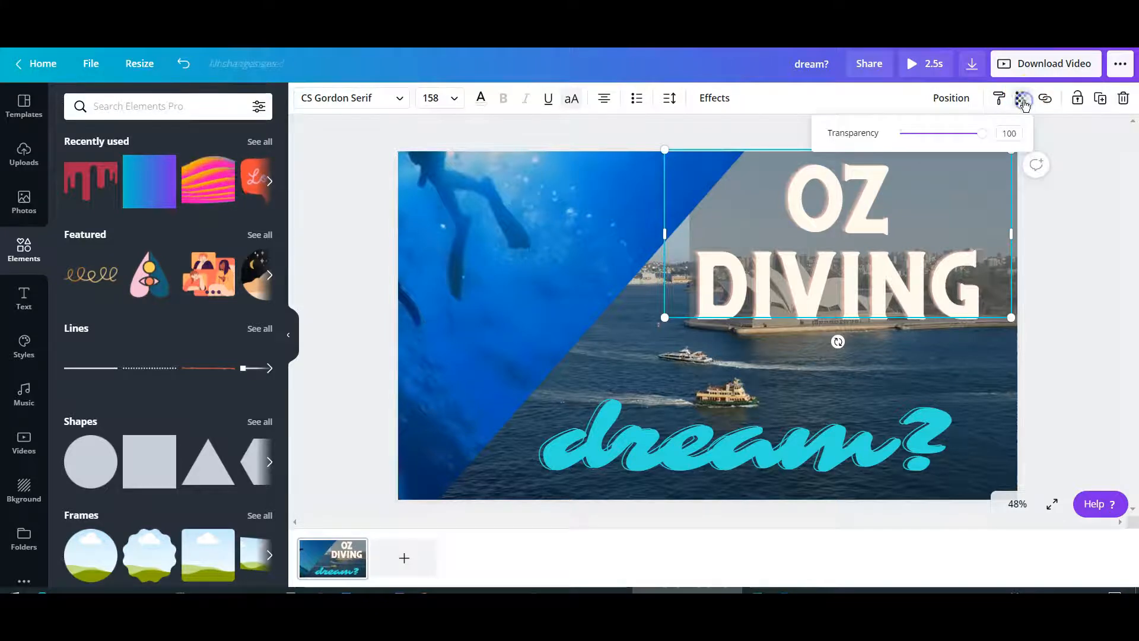
{"action": "mouse_move", "coordinate": [979, 134]}
{"action": "left_mouse_down"}
{"action": "mouse_move", "coordinate": [949, 134]}
{"action": "mouse_move", "coordinate": [985, 134]}
{"action": "left_mouse_up"}
{"action": "left_click", "coordinate": [649, 362]}
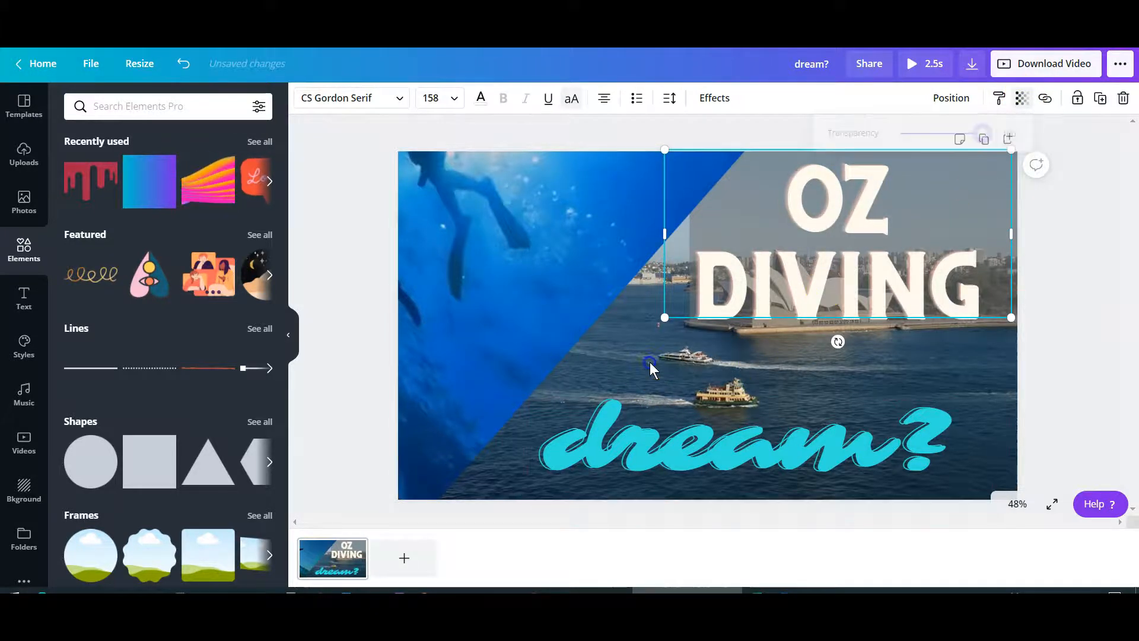
Move the "OZ DIVING" text aside to reach the grey rectangle and make the rectangle more see-through
{"action": "left_click", "coordinate": [695, 248]}
{"action": "left_click_drag", "start_coordinate": [703, 241], "coordinate": [783, 306]}
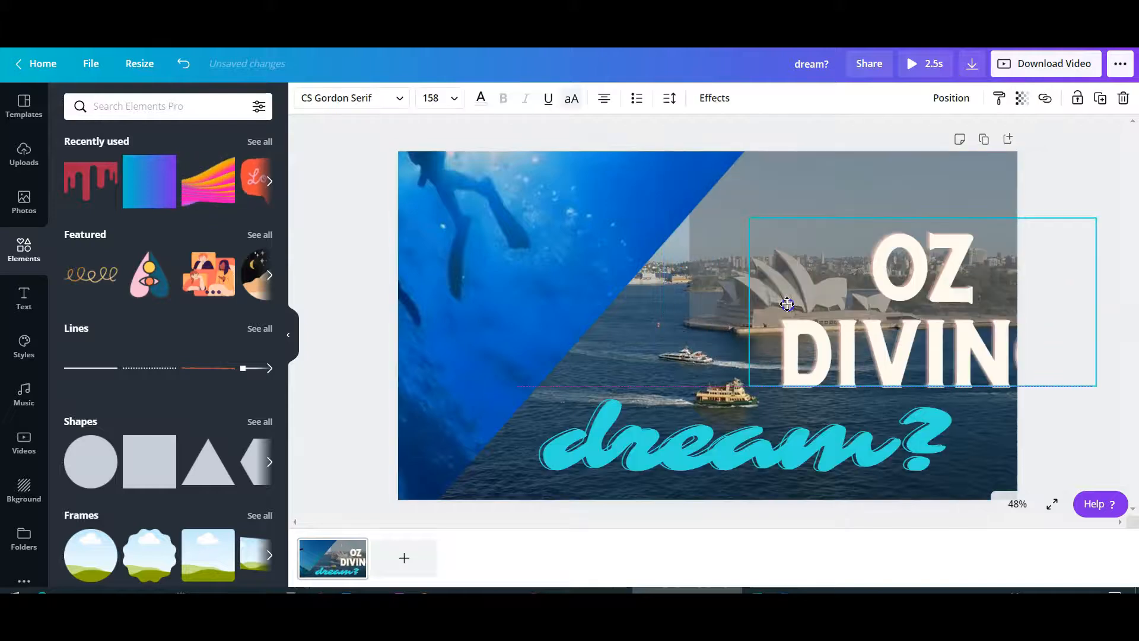
{"action": "left_click", "coordinate": [692, 237]}
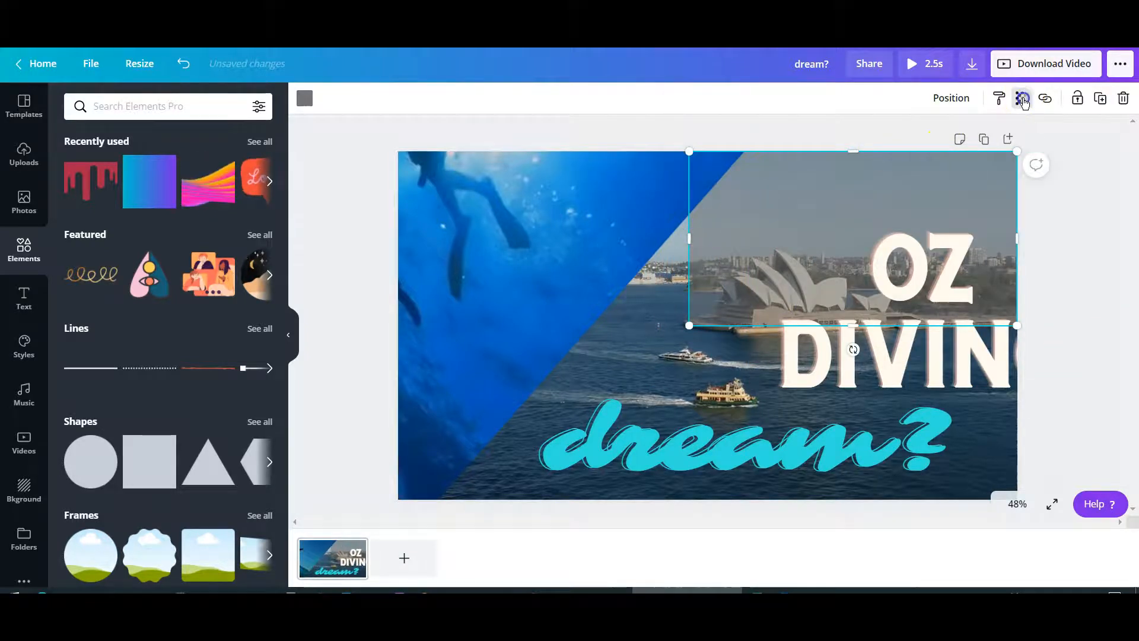
{"action": "left_click", "coordinate": [1021, 99]}
{"action": "mouse_move", "coordinate": [933, 131]}
{"action": "left_mouse_down"}
{"action": "mouse_move", "coordinate": [945, 133]}
{"action": "mouse_move", "coordinate": [931, 143]}
{"action": "left_mouse_up"}
Move the "OZ DIVING" text back over the grey rectangle, aligning their left edges near the top of the page
{"action": "left_click", "coordinate": [940, 320]}
{"action": "left_click_drag", "start_coordinate": [890, 305], "coordinate": [858, 287]}
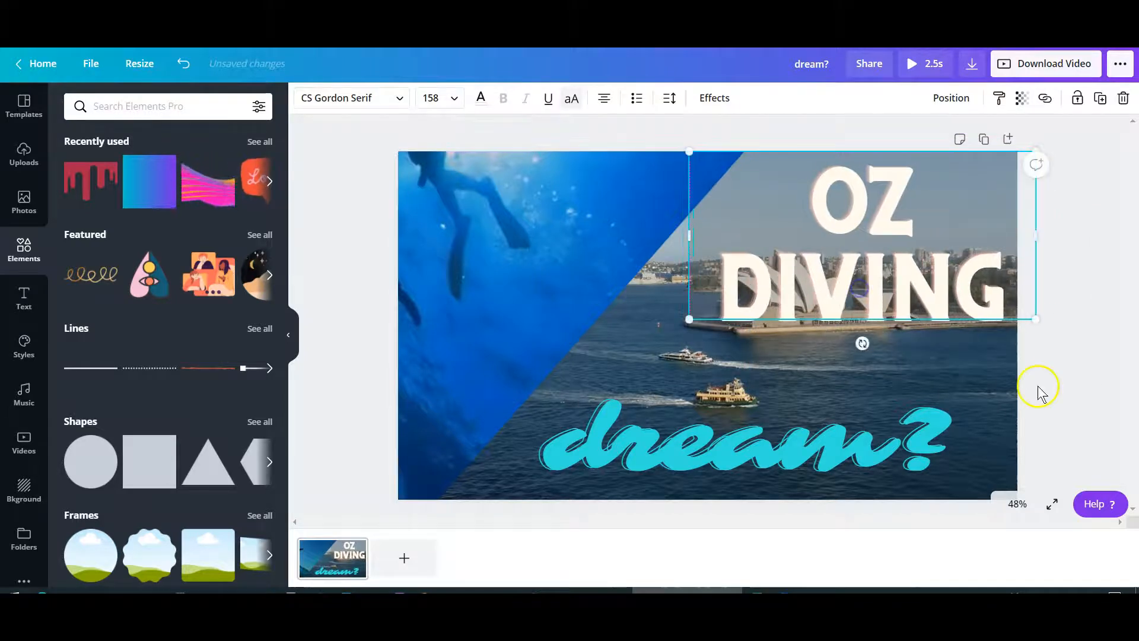
{"action": "left_click", "coordinate": [1070, 390]}
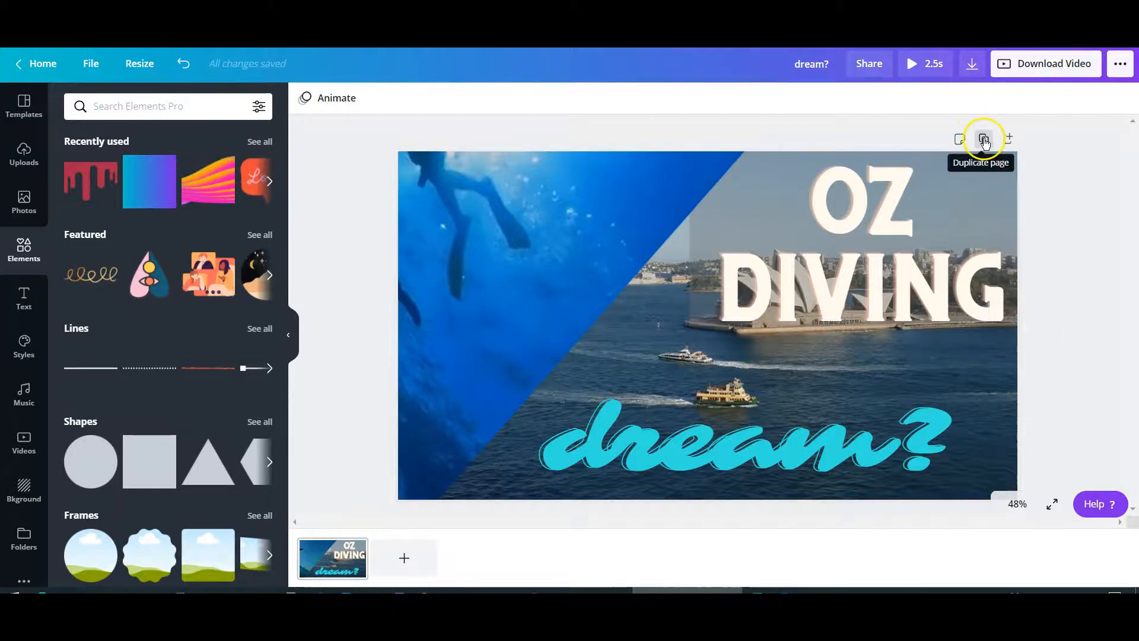
Duplicate the finished page twice to make three pages and open page 2
{"action": "left_click", "coordinate": [984, 143]}
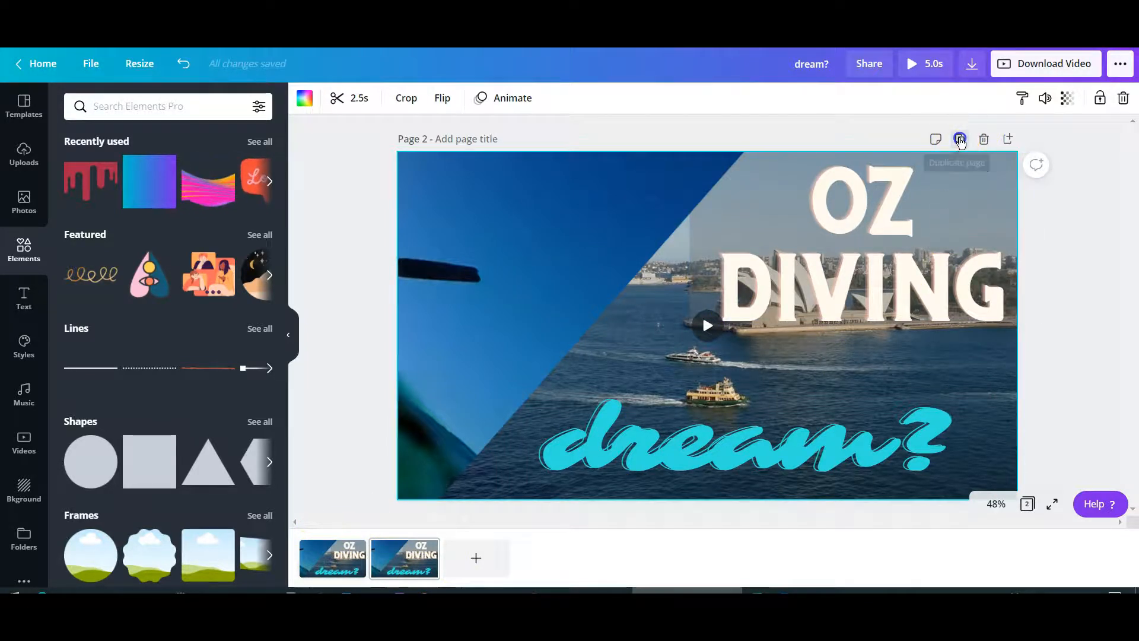
{"action": "left_click", "coordinate": [959, 140]}
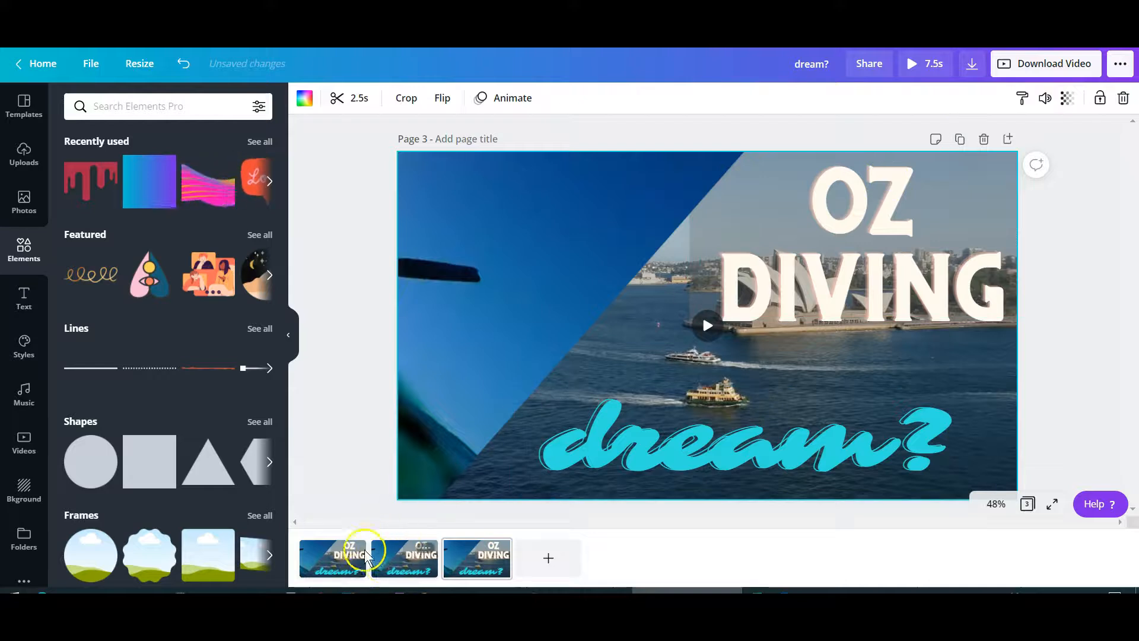
{"action": "left_click", "coordinate": [396, 559]}
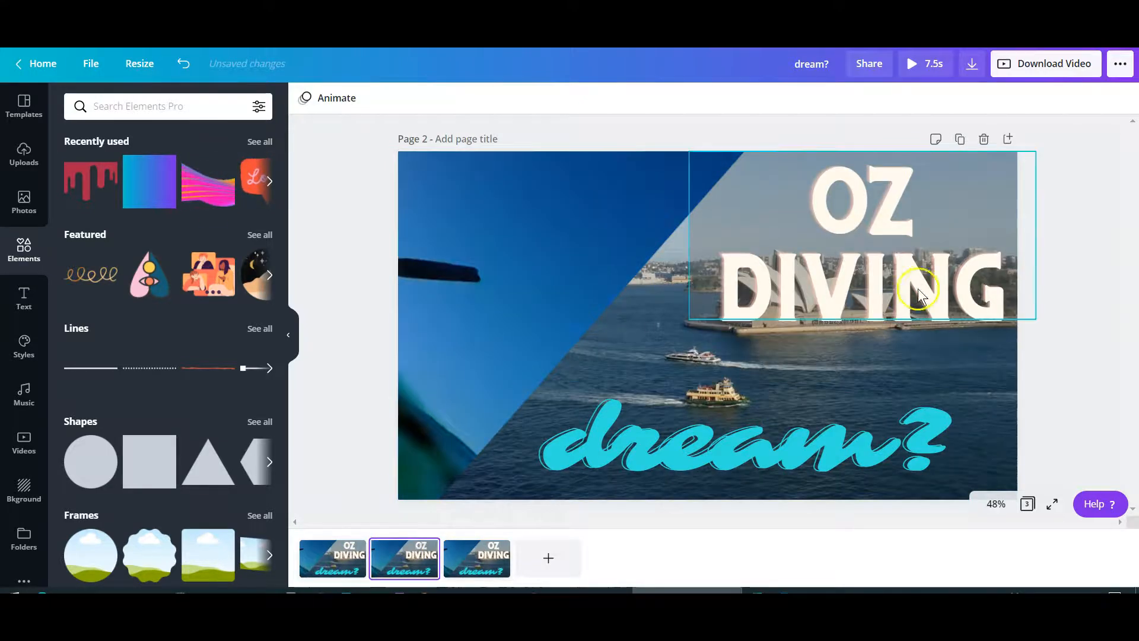
Delete the "OZ DIVING" text and the grey rectangle from page 2, keeping the "dream?" text
{"action": "left_click", "coordinate": [873, 268]}
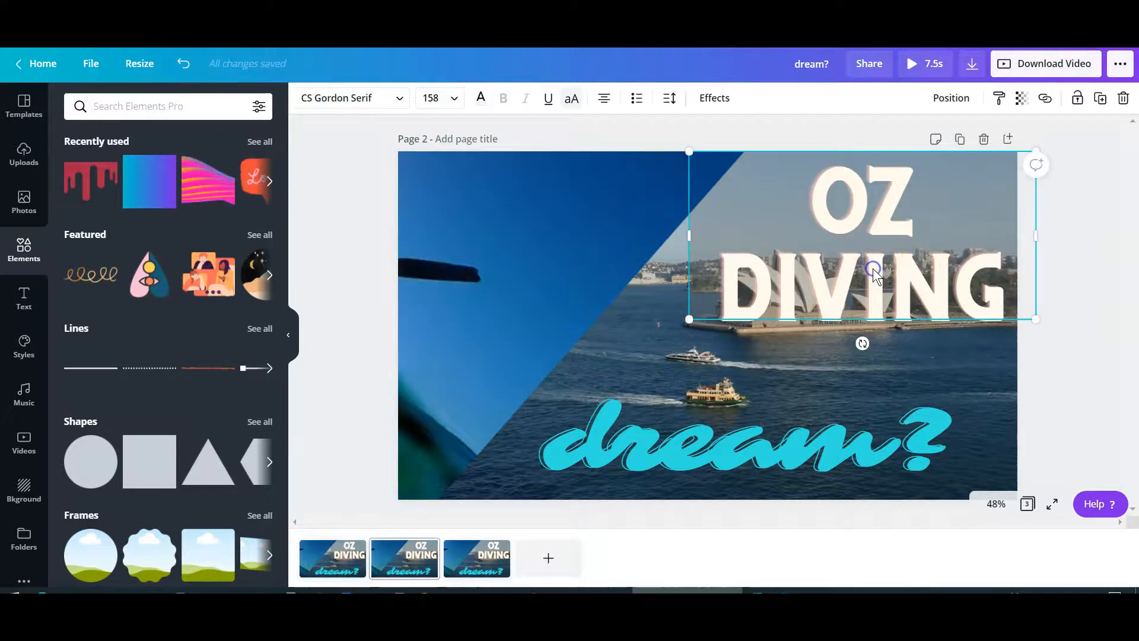
{"action": "key", "text": "Delete"}
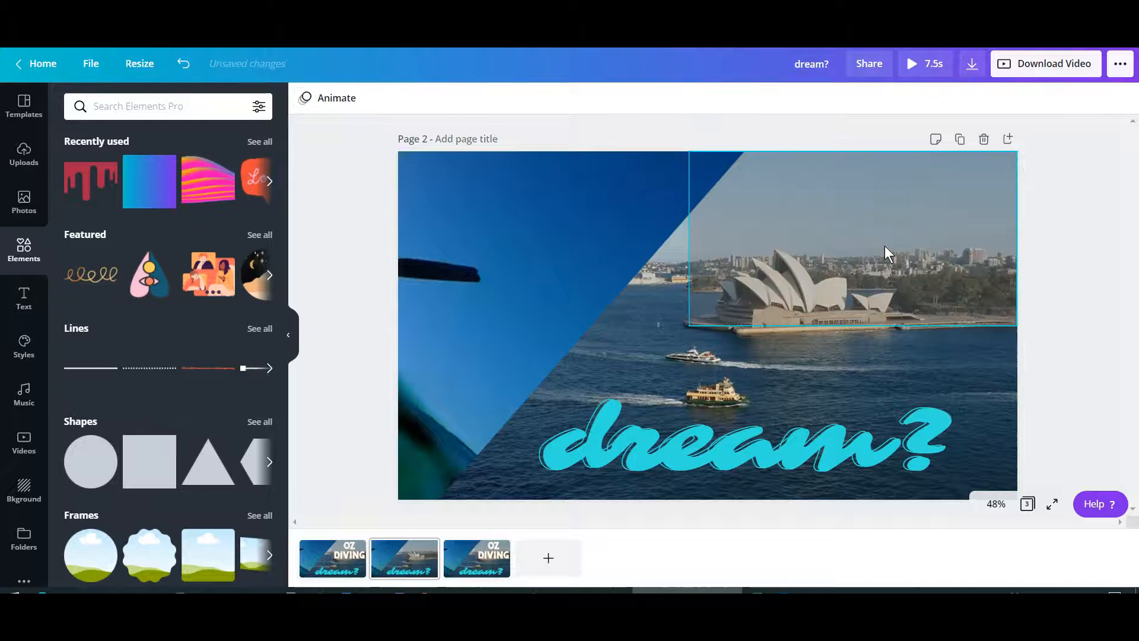
{"action": "left_click", "coordinate": [884, 246]}
{"action": "key", "text": "Delete"}
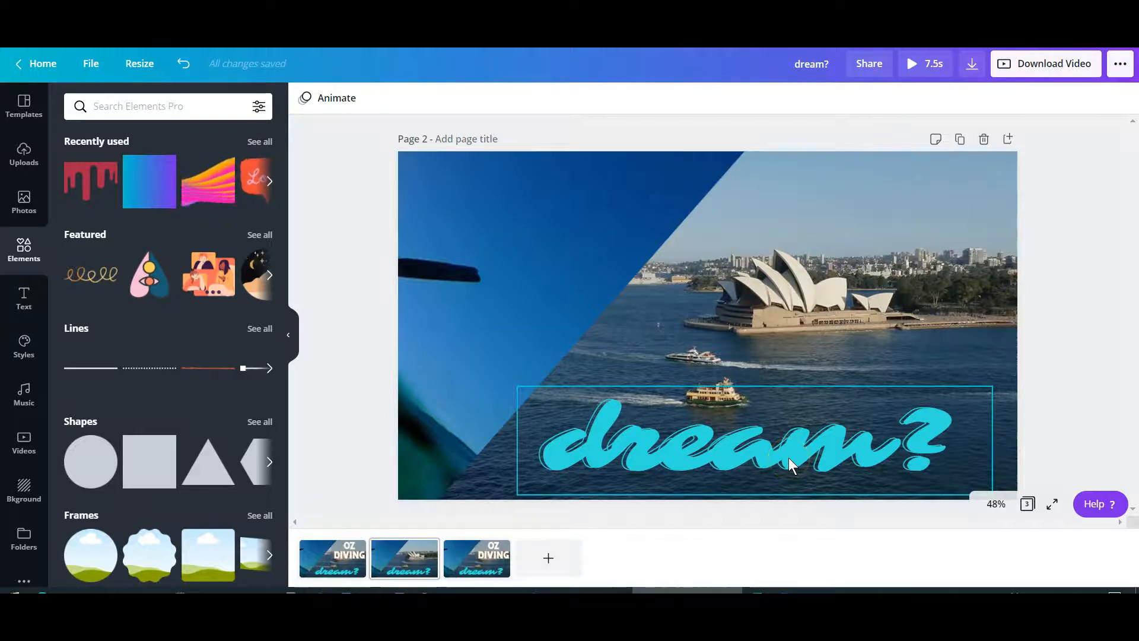
Move the page without the "OZ DIVING" title to the start of the video and open the new page 2
{"action": "left_click", "coordinate": [450, 554]}
{"action": "left_click_drag", "start_coordinate": [414, 554], "coordinate": [328, 549]}
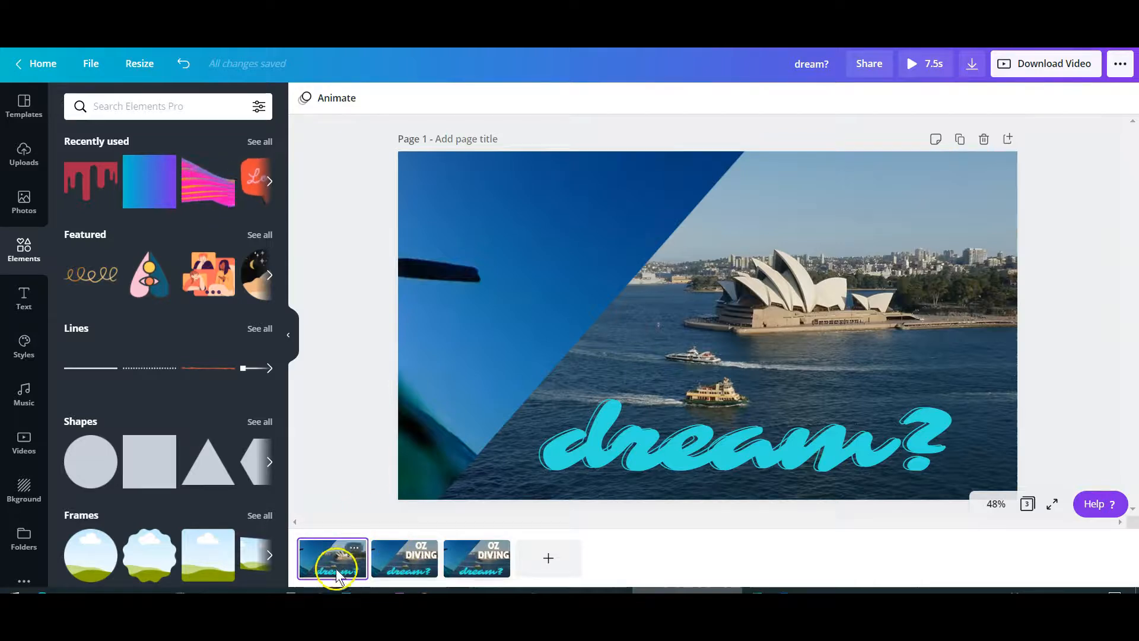
{"action": "left_click", "coordinate": [395, 554]}
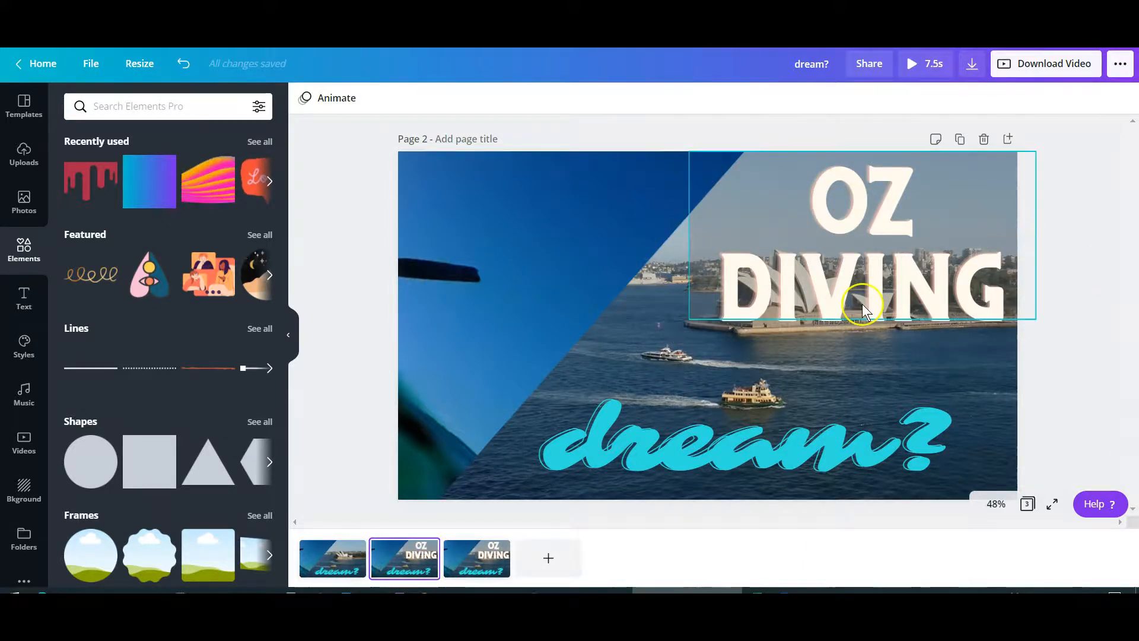
On page 3, replace the "dream?" text with "adventure"
{"action": "left_click", "coordinate": [475, 567]}
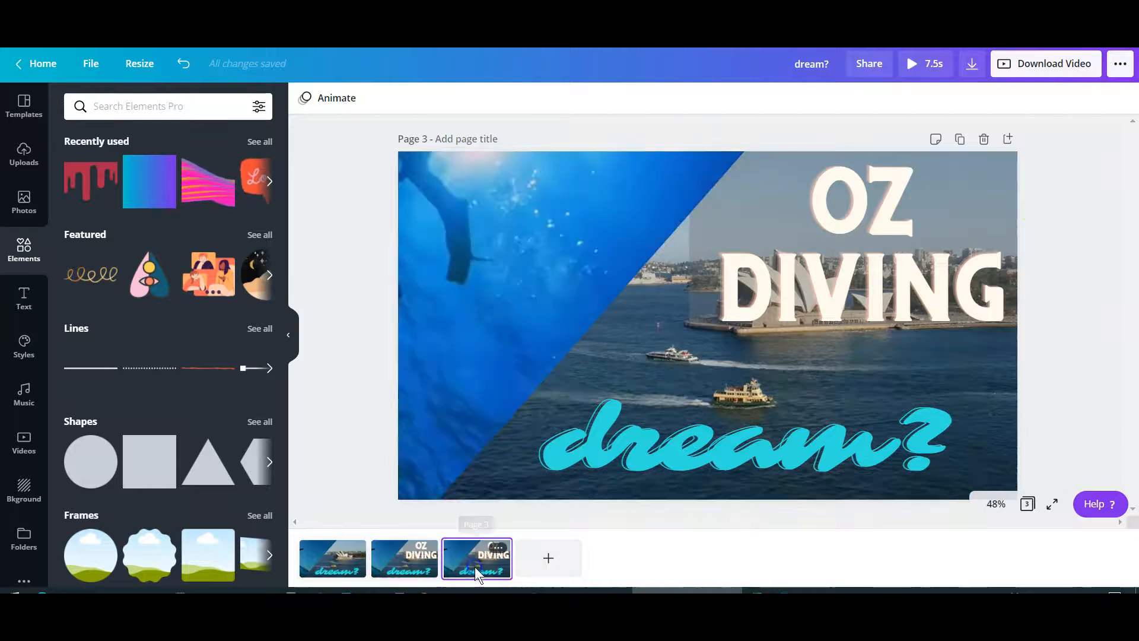
{"action": "left_click", "coordinate": [725, 446]}
{"action": "left_click", "coordinate": [726, 446]}
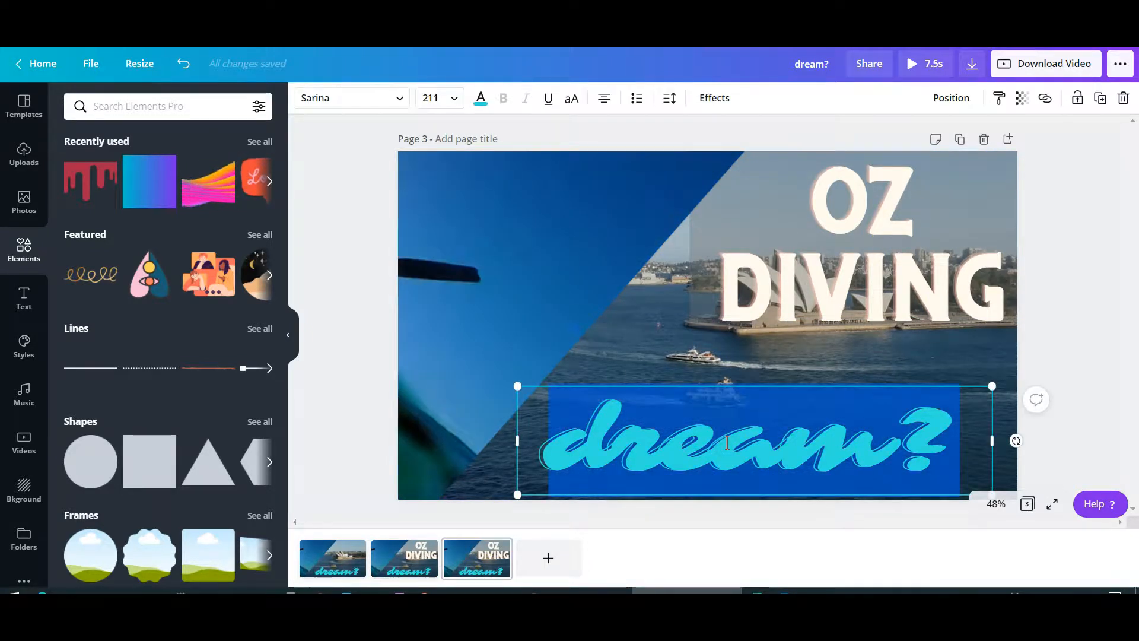
{"action": "type", "text": "adventure"}
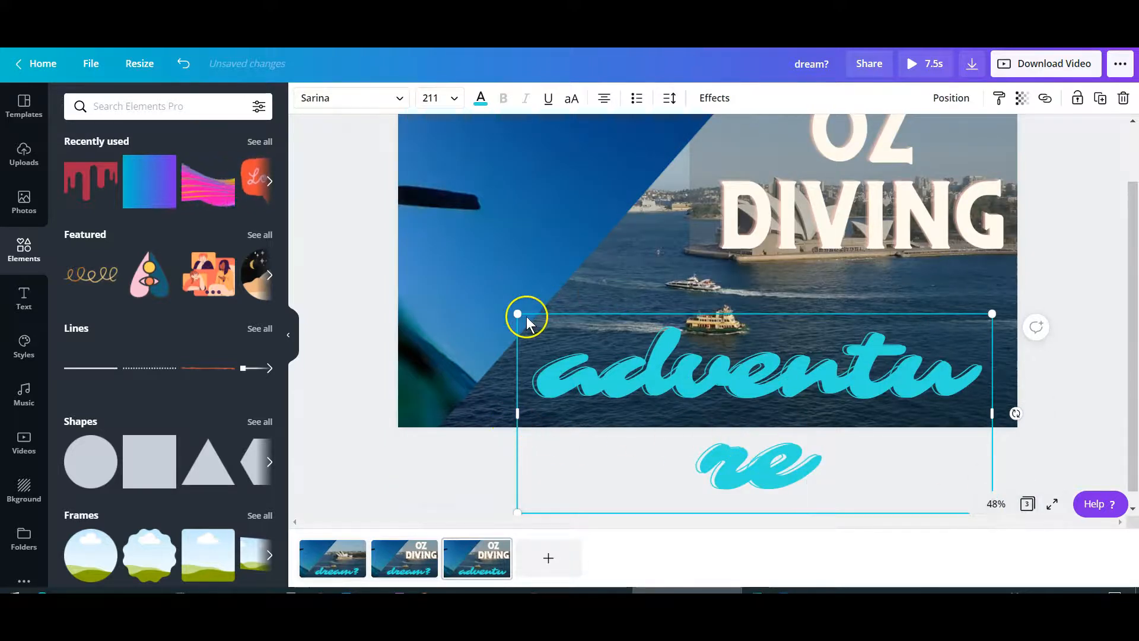
Shrink the "adventure" text to size 173, widen its box to fit one line and place it near the page's lower edge
{"action": "left_click_drag", "start_coordinate": [517, 313], "coordinate": [602, 372]}
{"action": "double_click", "coordinate": [694, 371]}
{"action": "left_click", "coordinate": [656, 370]}
{"action": "left_click_drag", "start_coordinate": [660, 348], "coordinate": [603, 303]}
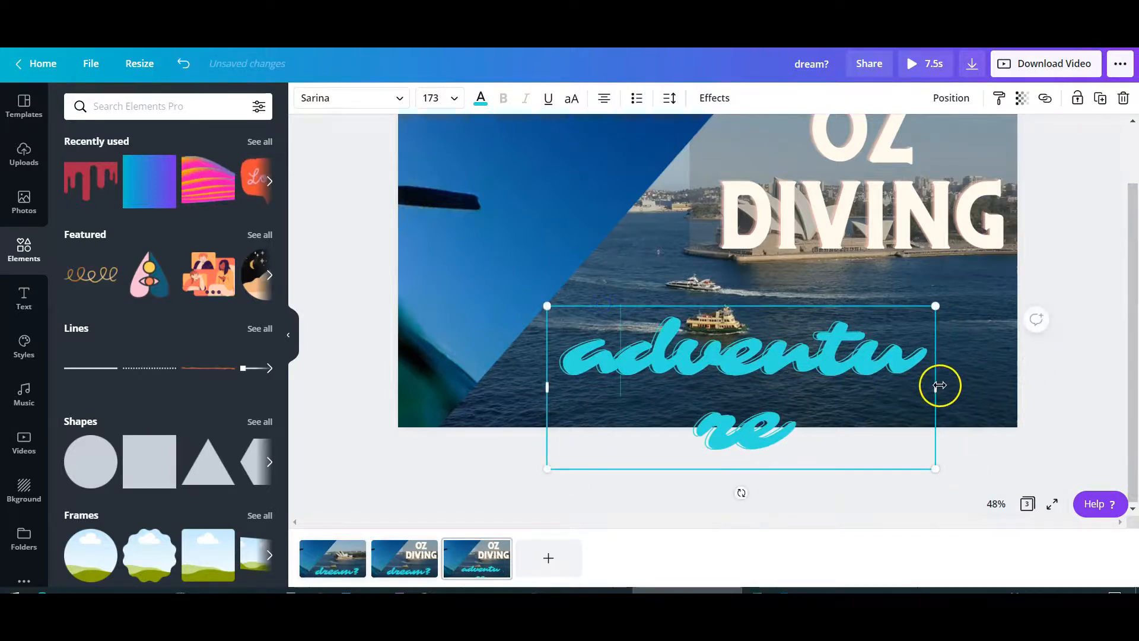
{"action": "left_click_drag", "start_coordinate": [936, 386], "coordinate": [1002, 379]}
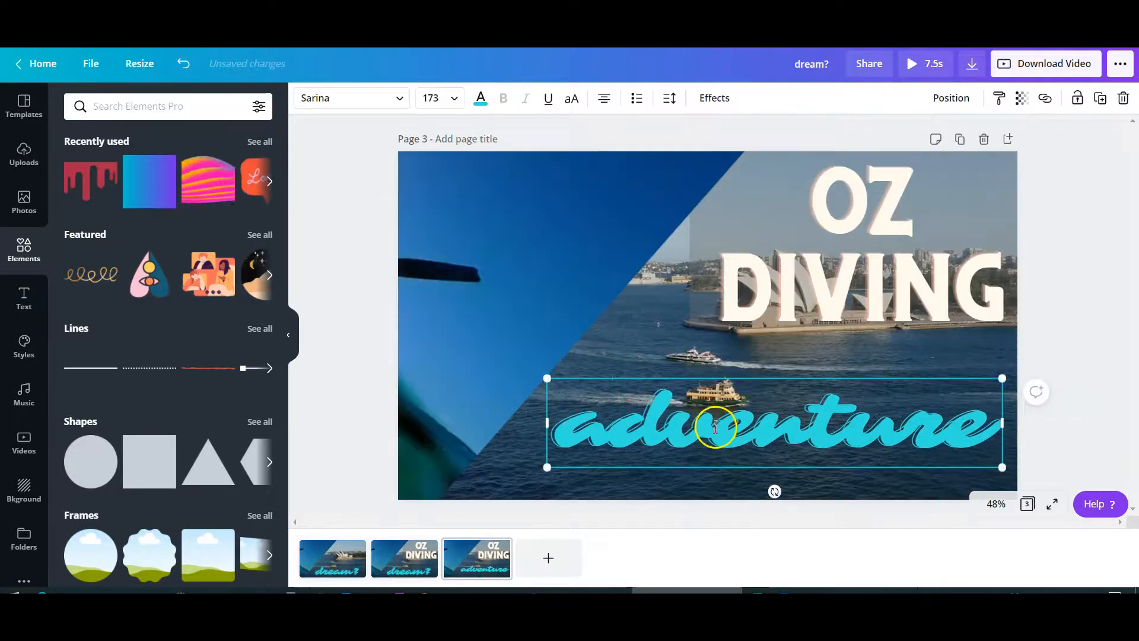
{"action": "left_click_drag", "start_coordinate": [712, 465], "coordinate": [691, 484]}
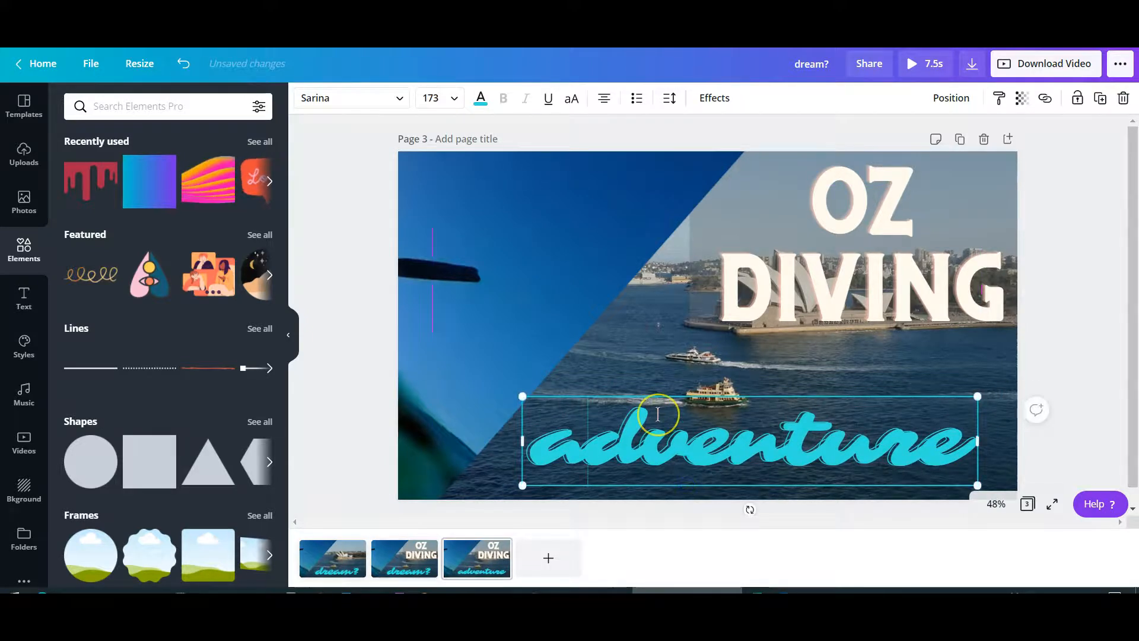
Search the elements for "animated subscribe" and place the yellow and blue SUBSCRIBE graphic between "OZ DIVING" and "adventure" on page 3
{"action": "left_click", "coordinate": [149, 107]}
{"action": "type", "text": "ani"}
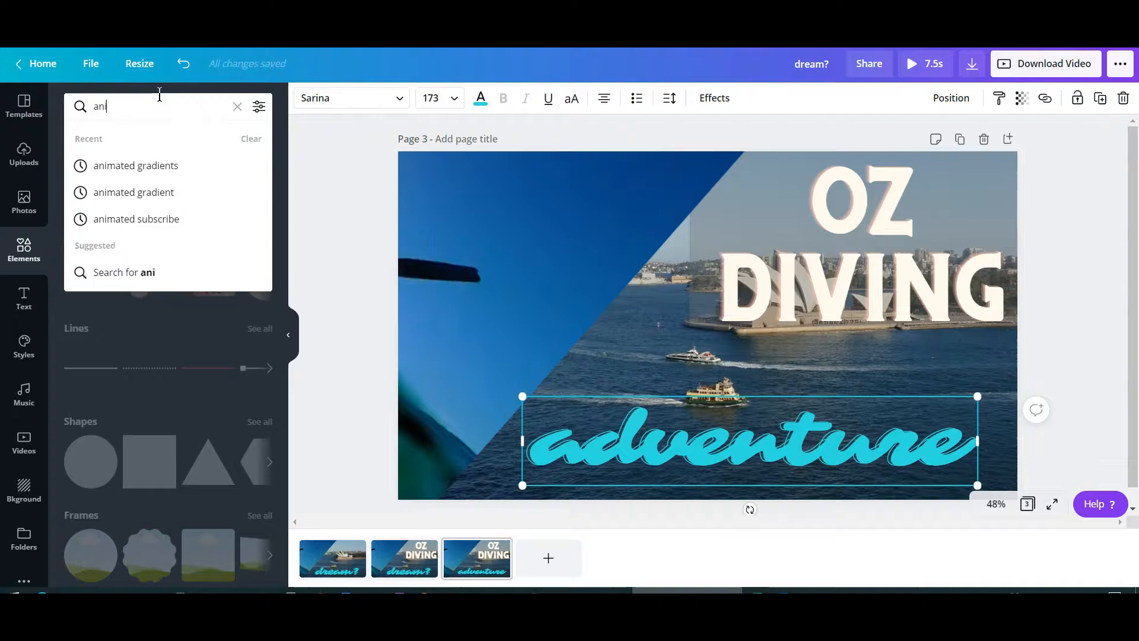
{"action": "type", "text": "mated subscribe"}
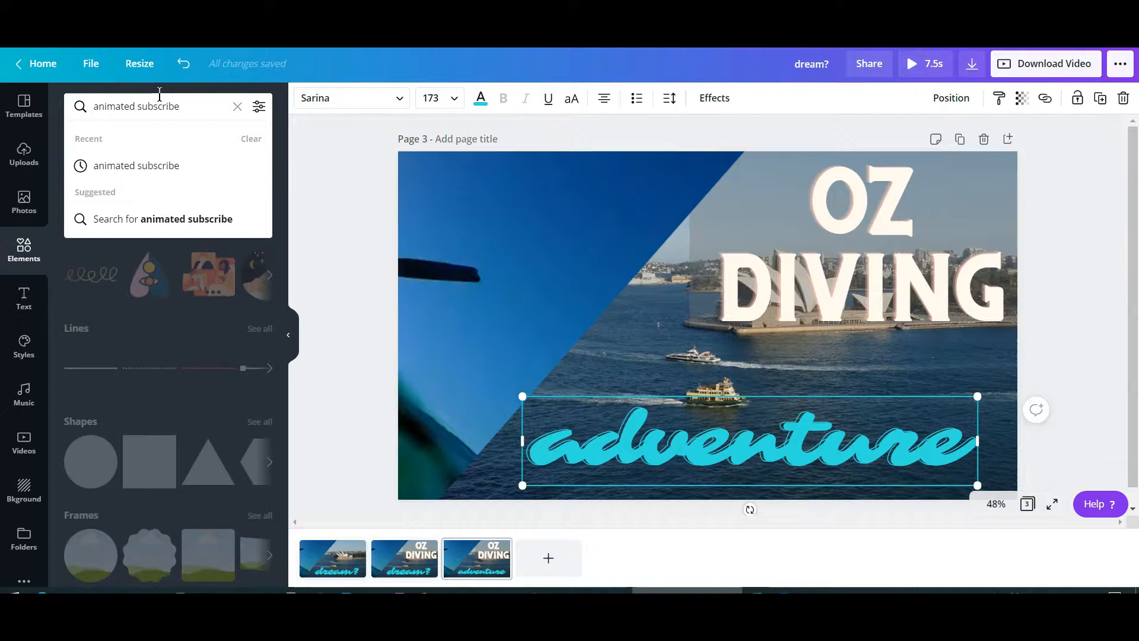
{"action": "key", "text": "Return"}
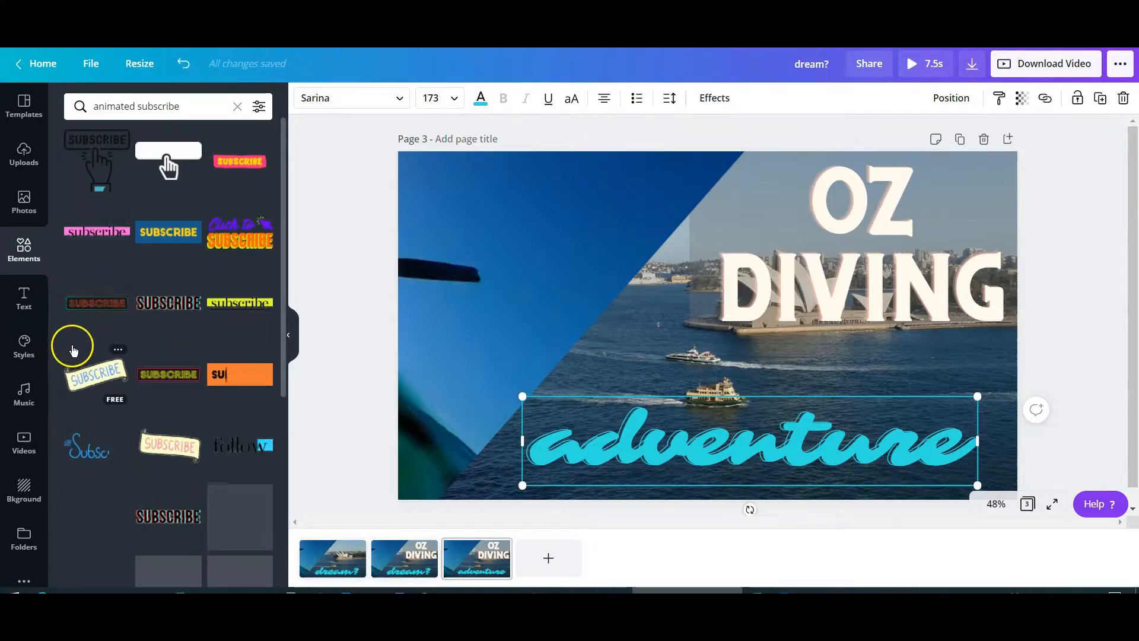
{"action": "scroll", "coordinate": [112, 318], "scroll_direction": "down", "scroll_amount": 5}
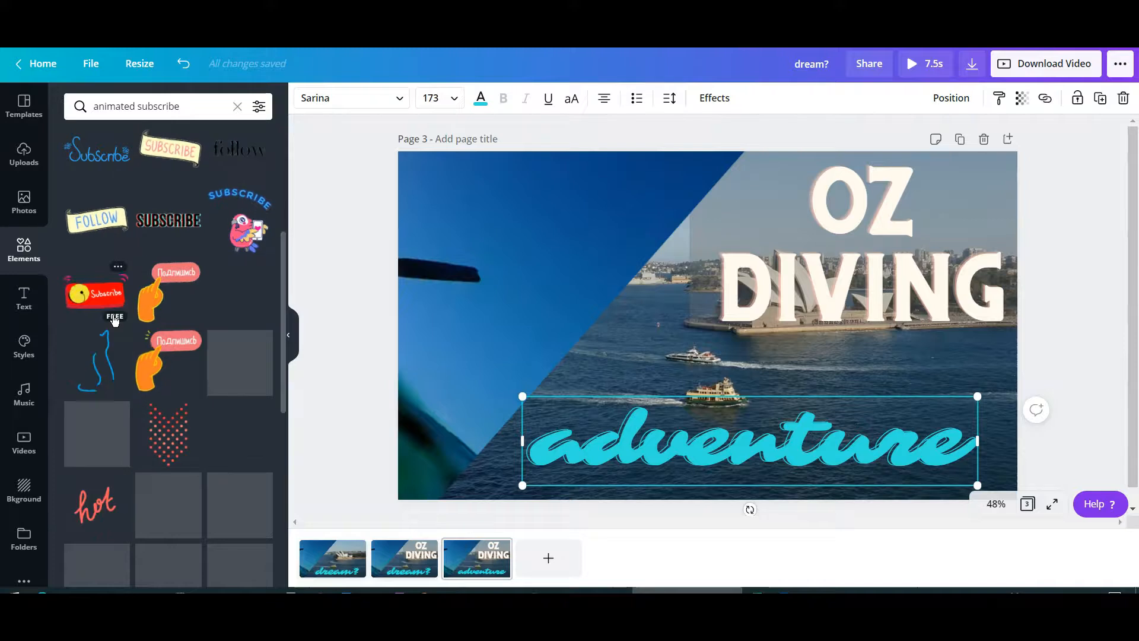
{"action": "scroll", "coordinate": [113, 318], "scroll_direction": "up", "scroll_amount": 5}
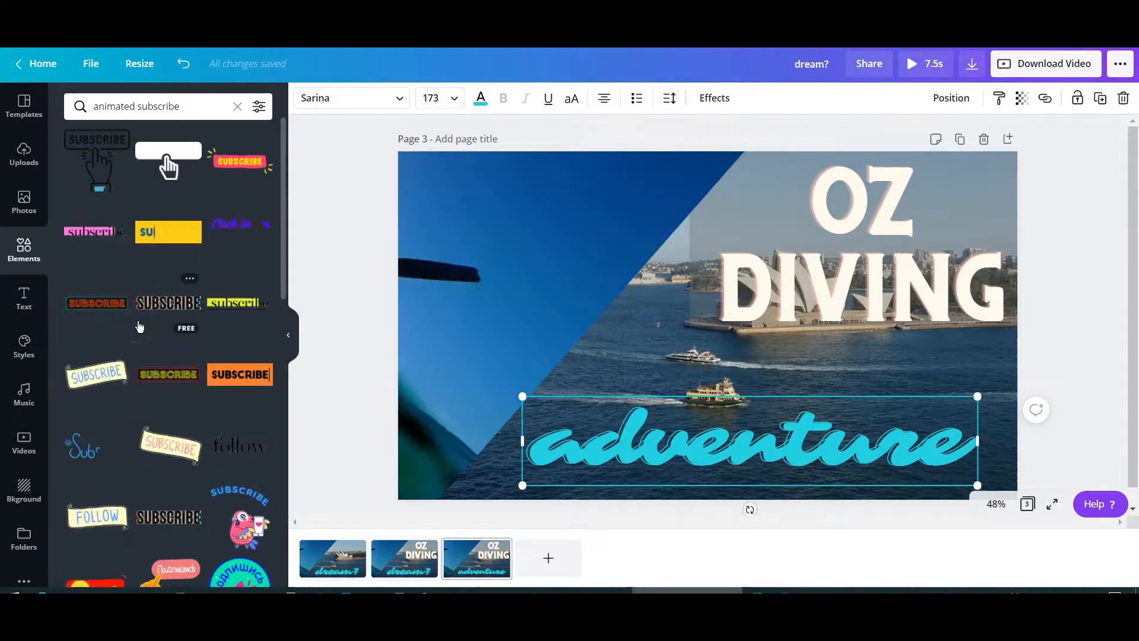
{"action": "left_click_drag", "start_coordinate": [172, 241], "coordinate": [831, 356]}
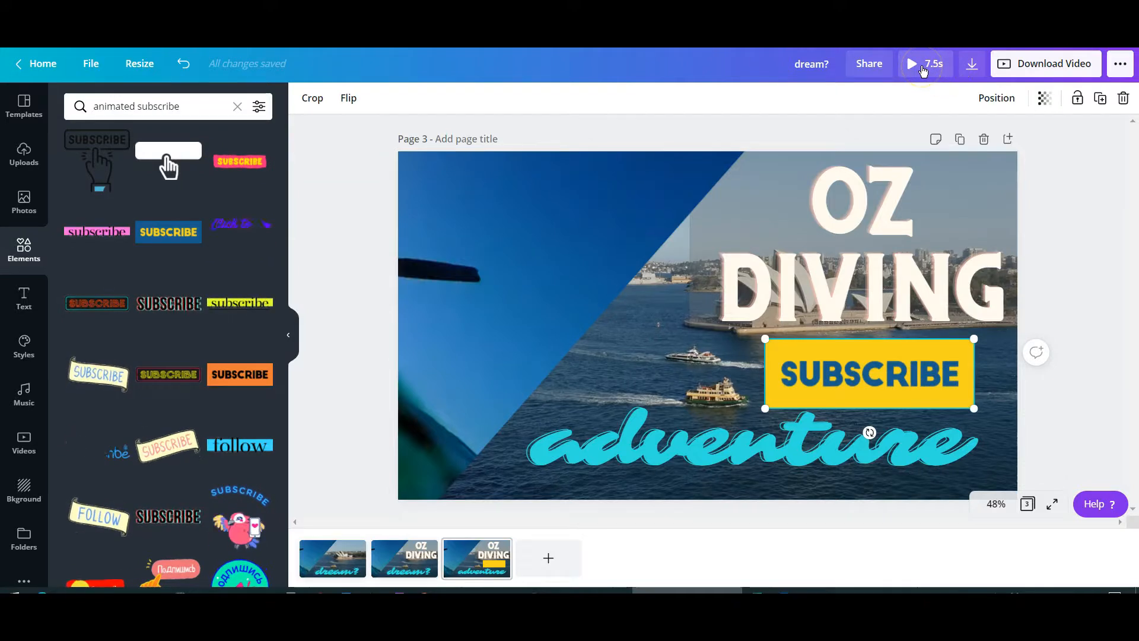
Play a preview of the whole video
{"action": "left_click", "coordinate": [914, 69]}
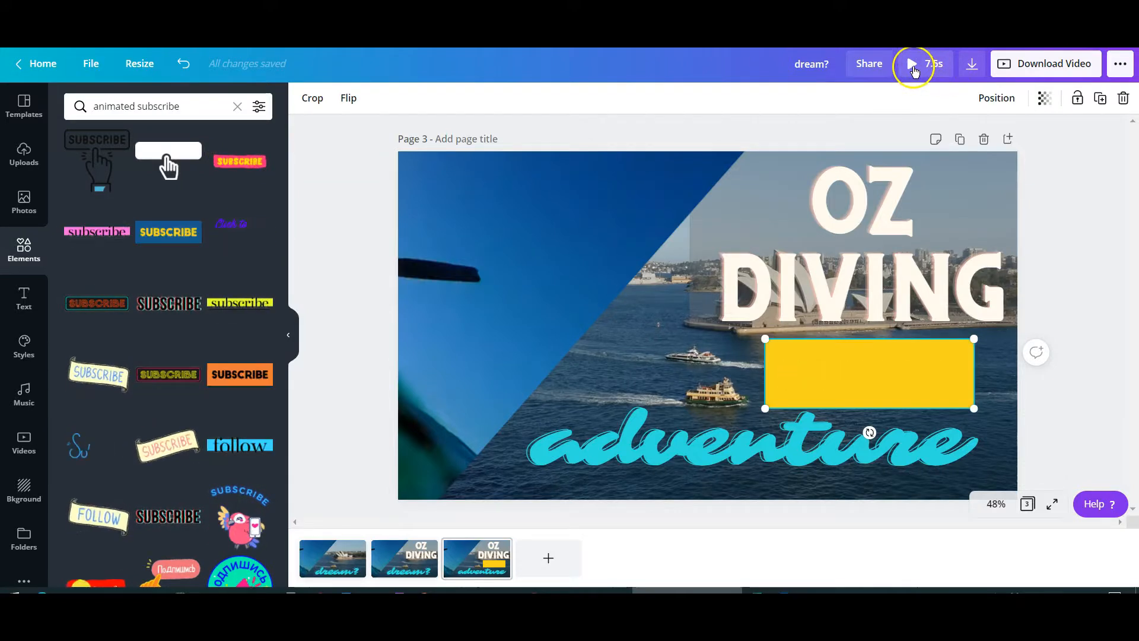